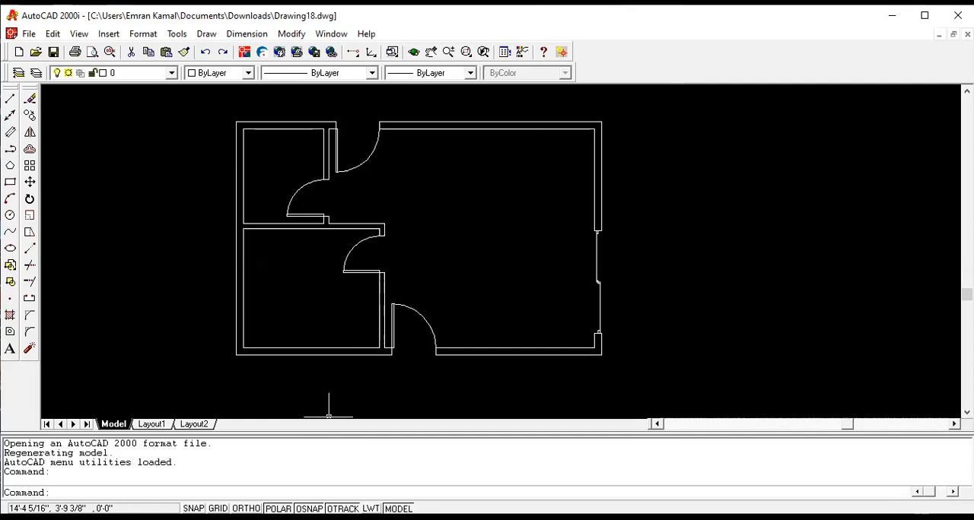
- Review the polar tracking settings and accept them with tracking on and a 90-degree increment angle
right_click(275, 508)
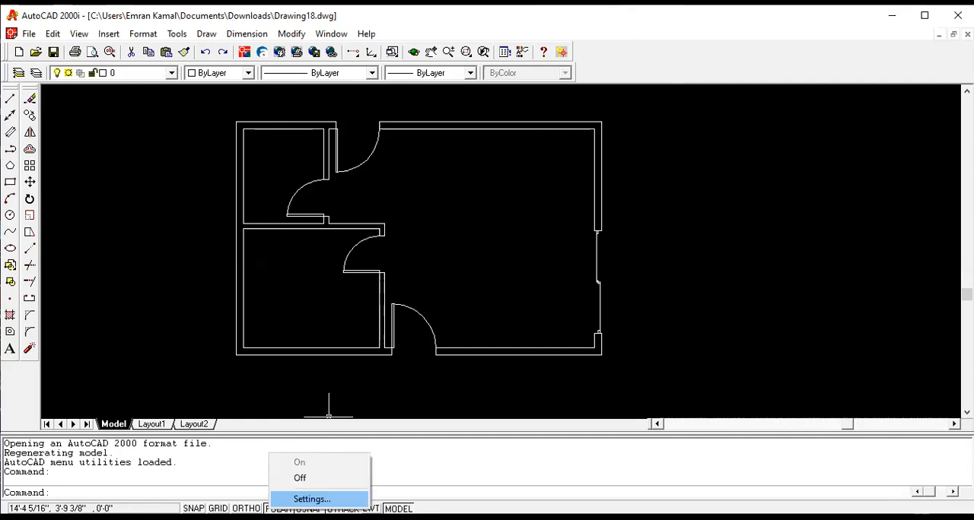
click(312, 499)
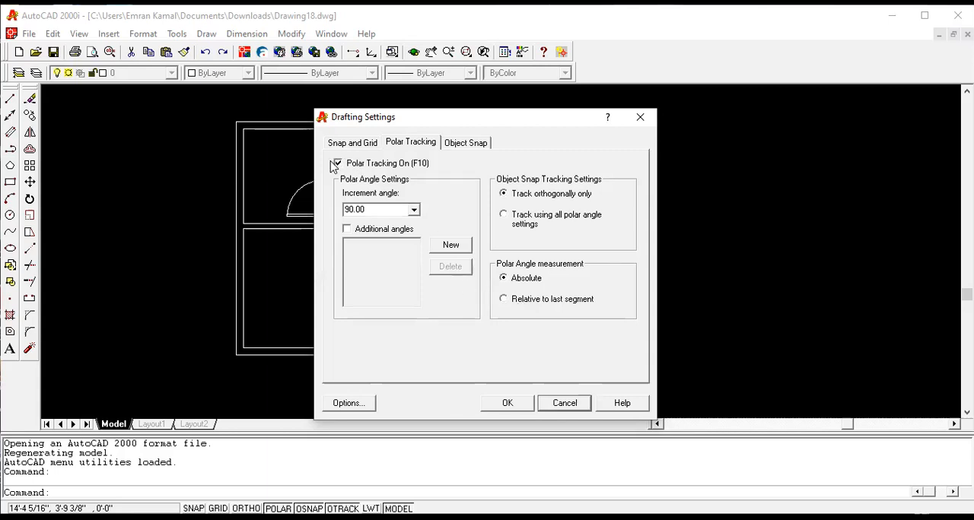
click(501, 408)
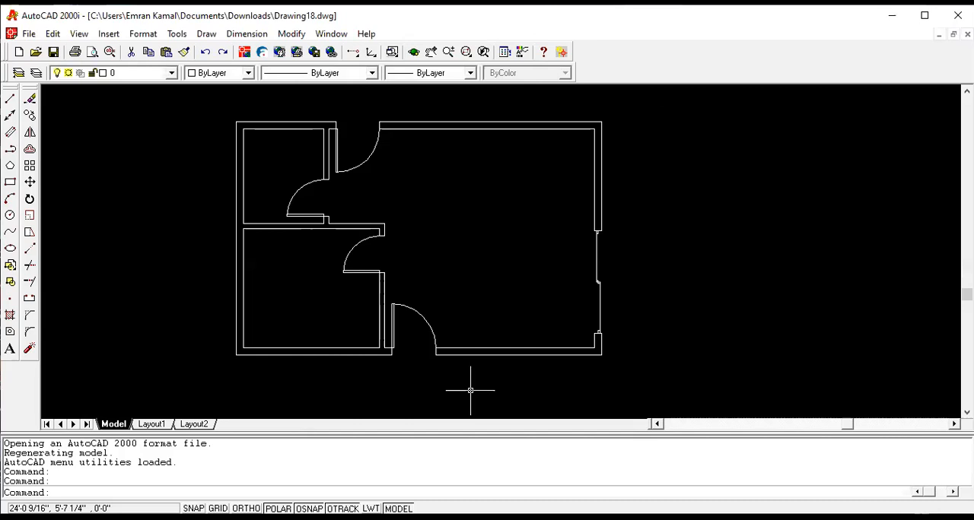
- Draw a 2' line straight down from the outer wall corner at the hinge side of the lower exterior door
click(10, 98)
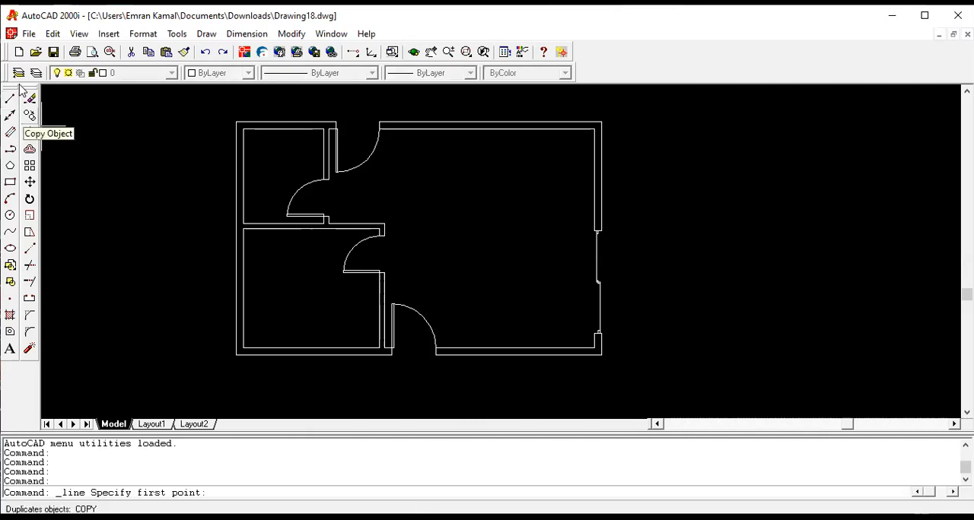
scroll(175, 258, down, 1)
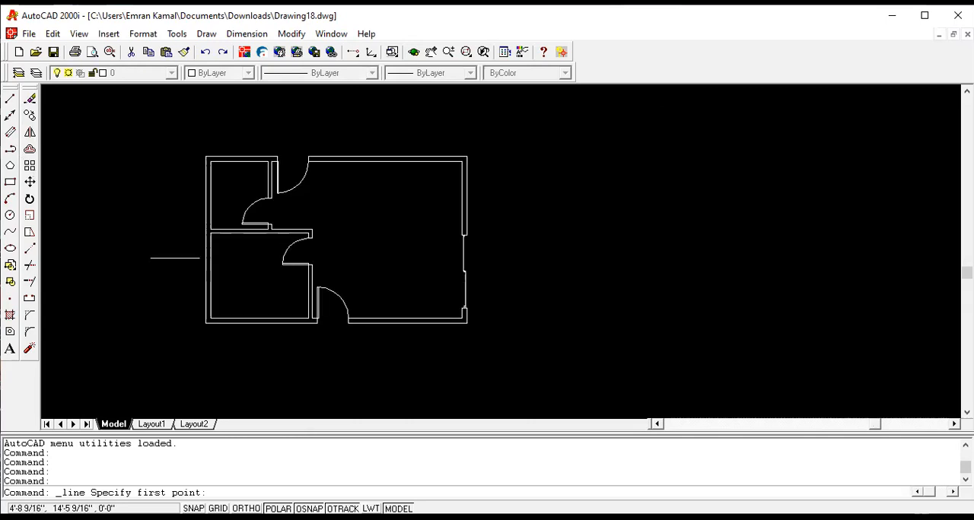
scroll(342, 341, up, 5)
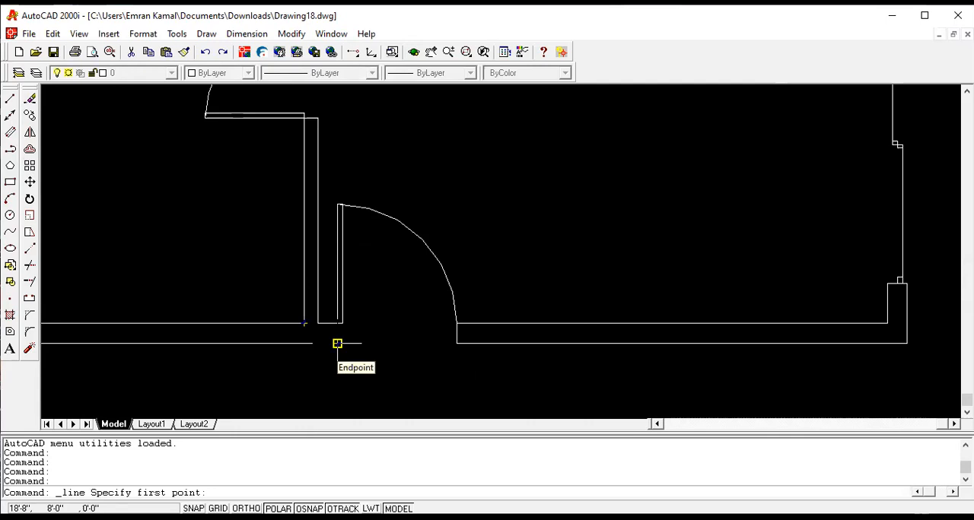
click(337, 343)
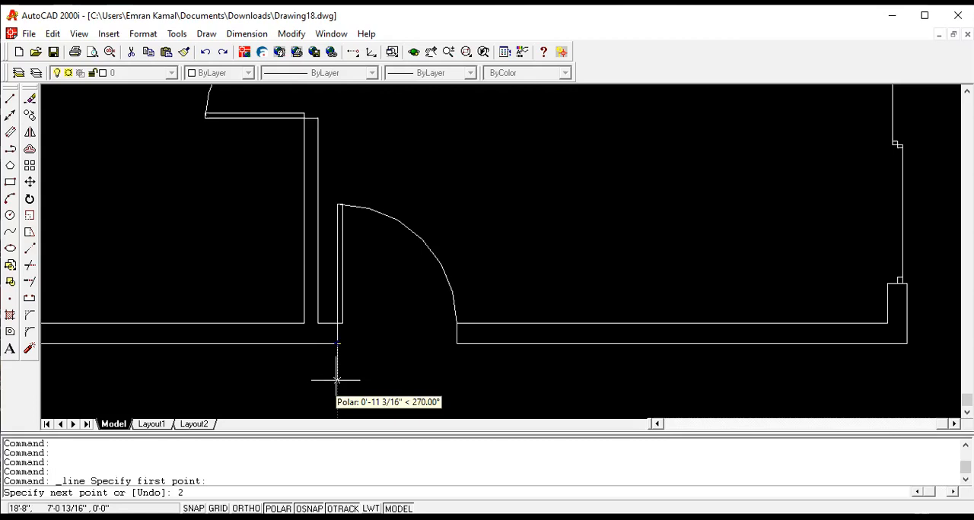
text(')
key(Return)
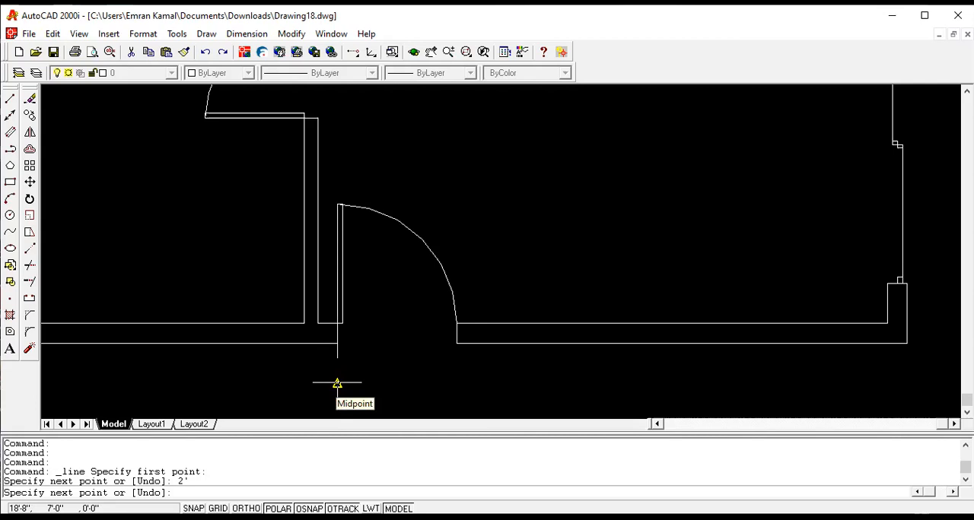
key(Return)
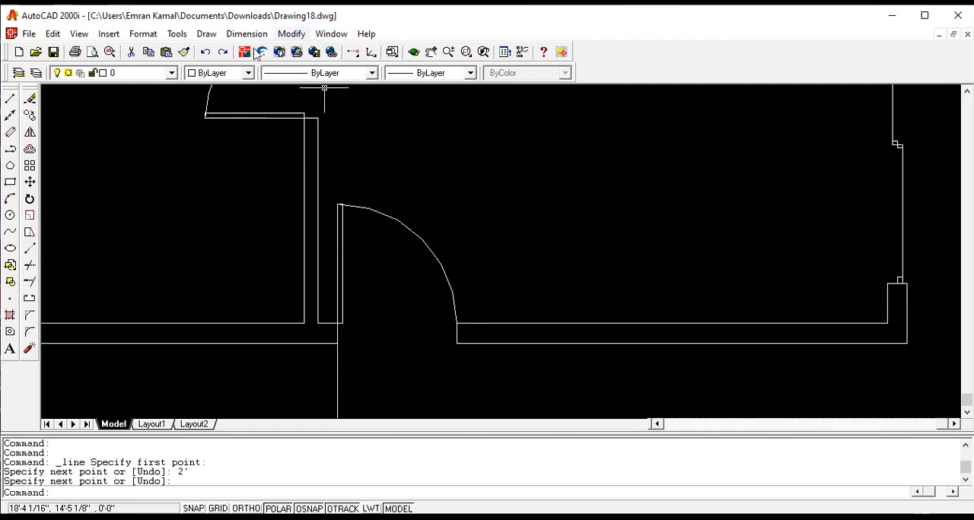
- Offset the vertical line below the lower exterior door by 1'6" to the left
click(289, 34)
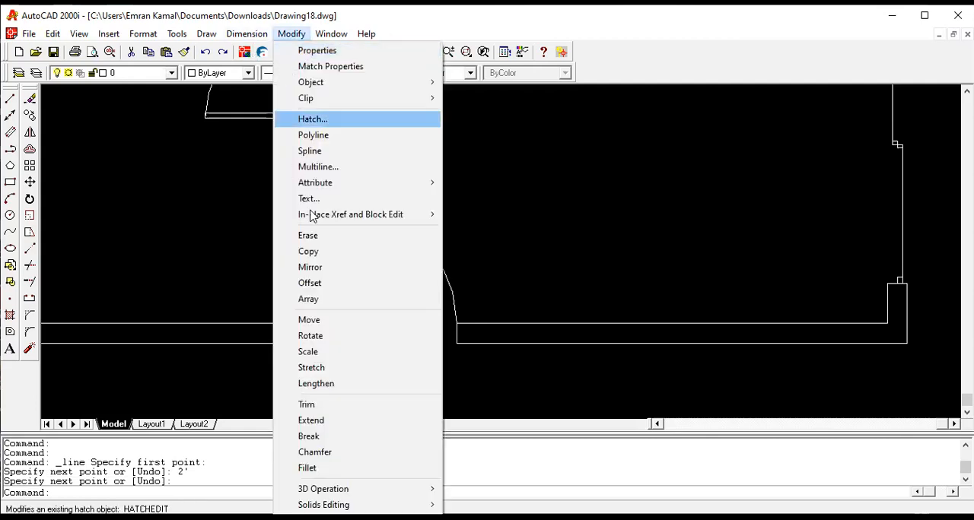
click(316, 284)
scroll(402, 320, down, 2)
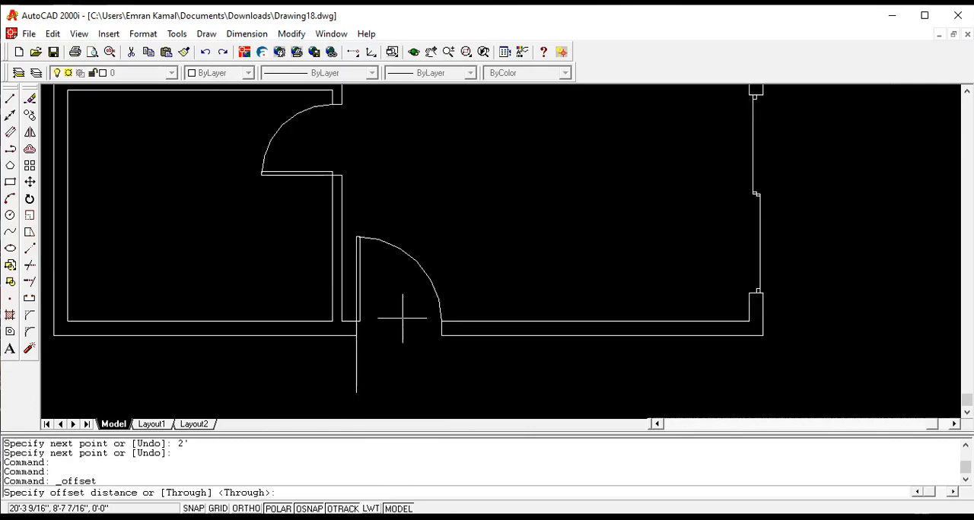
text(1'6)
key(Return)
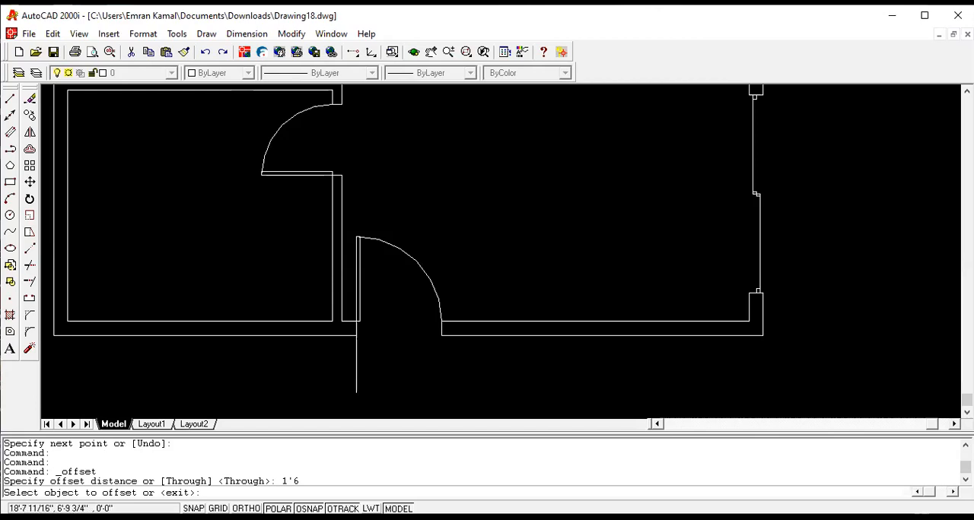
click(359, 368)
click(304, 362)
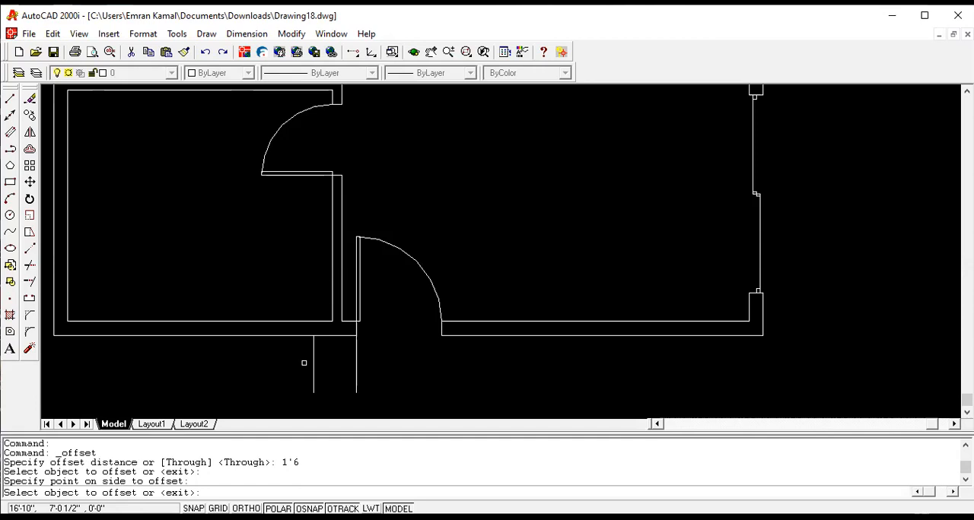
key(Return)
key(Return)
- Offset the leftmost vertical line below the wall by 6' to the right, past the door opening
text(6')
key(Return)
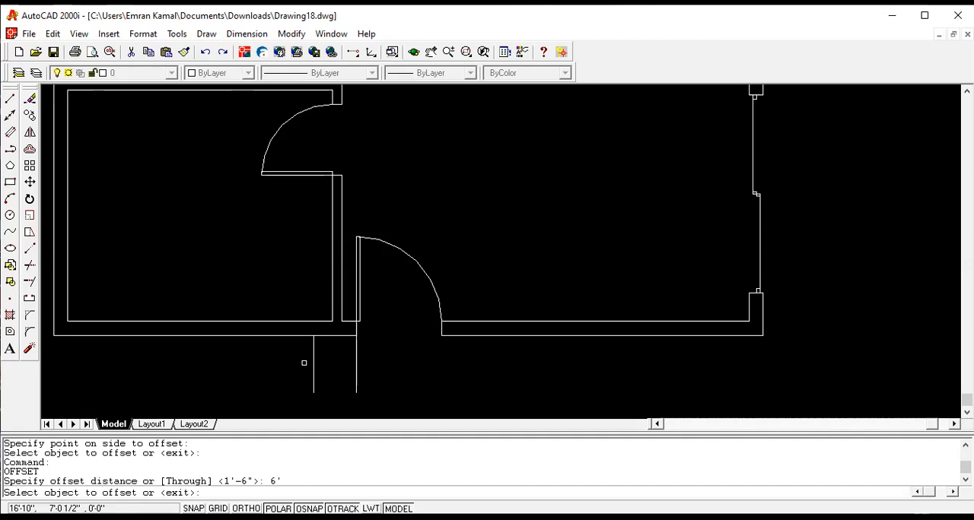
click(314, 365)
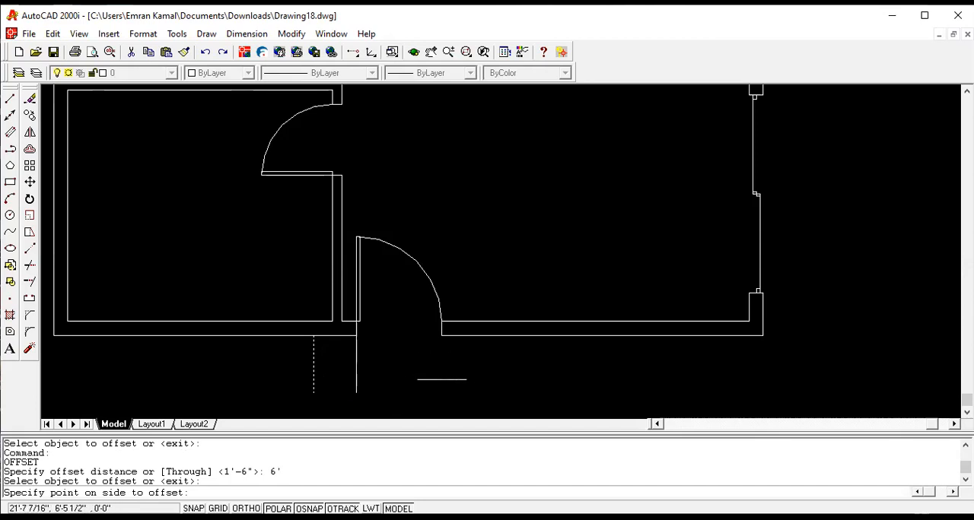
click(465, 376)
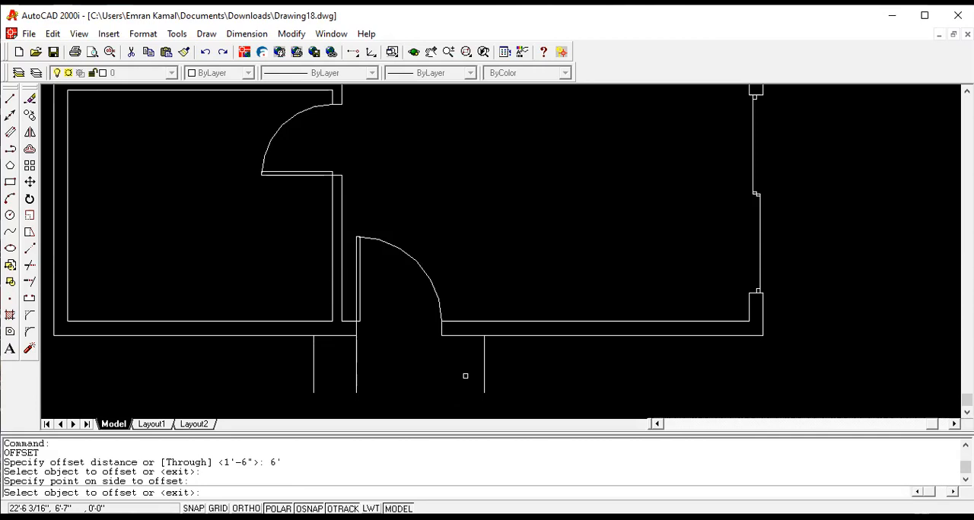
key(Return)
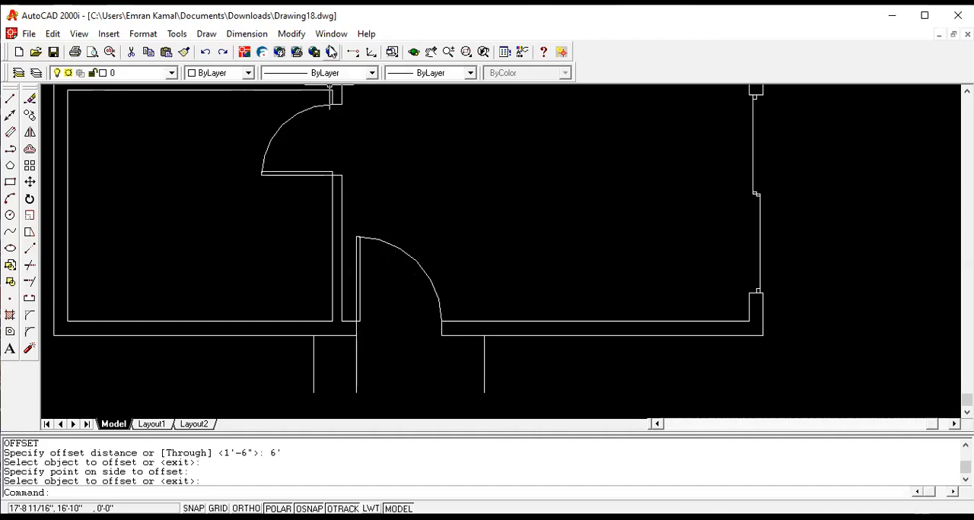
- Erase the original vertical line directly below the door's hinge-side jamb
click(298, 36)
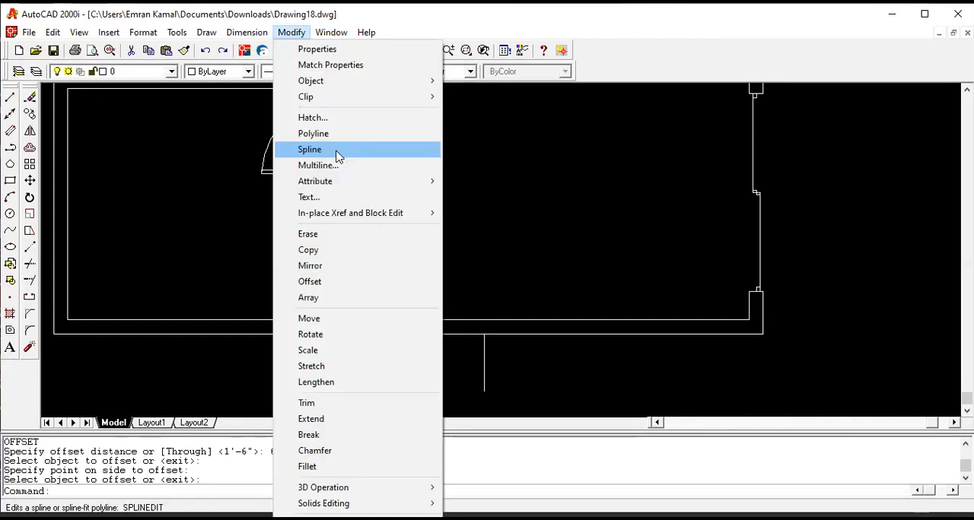
click(331, 235)
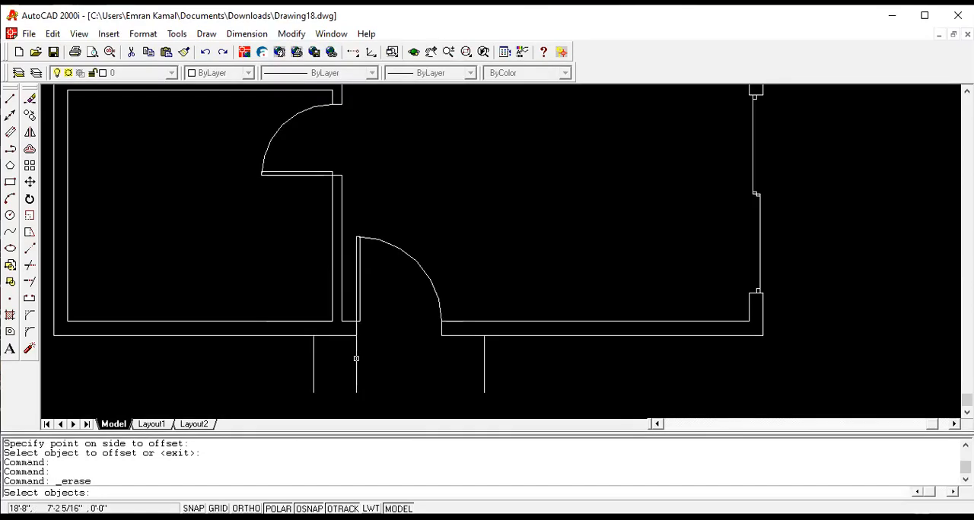
click(354, 357)
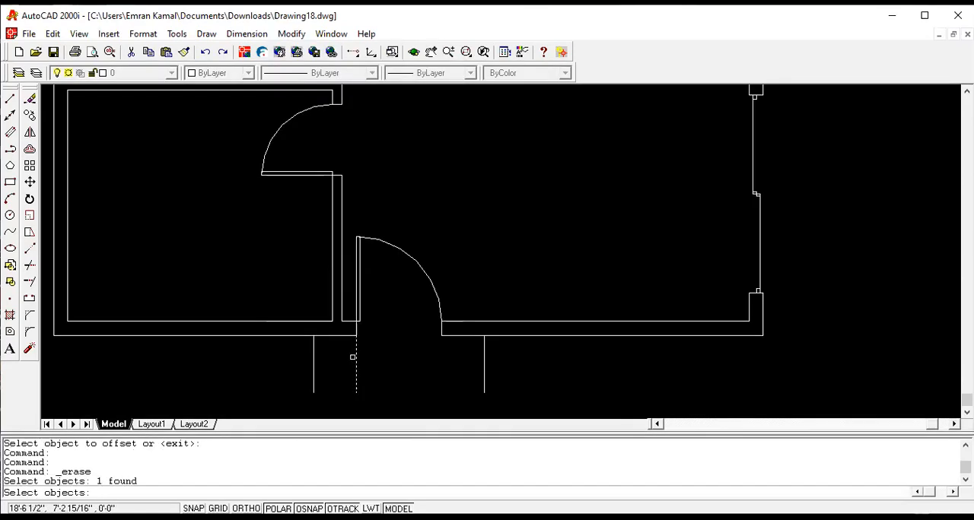
key(Return)
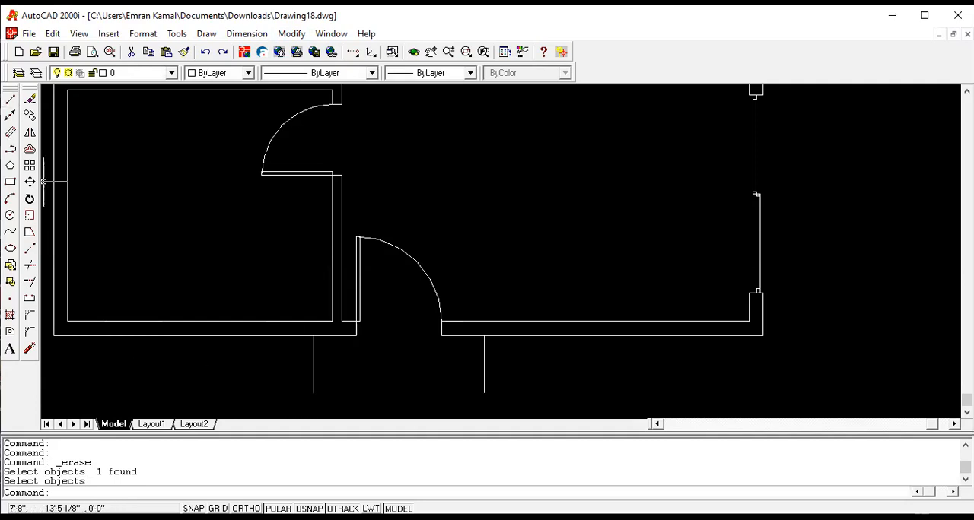
- Draw a horizontal line joining the lower ends of the two vertical lines to close the step outline below the door
click(10, 98)
click(314, 393)
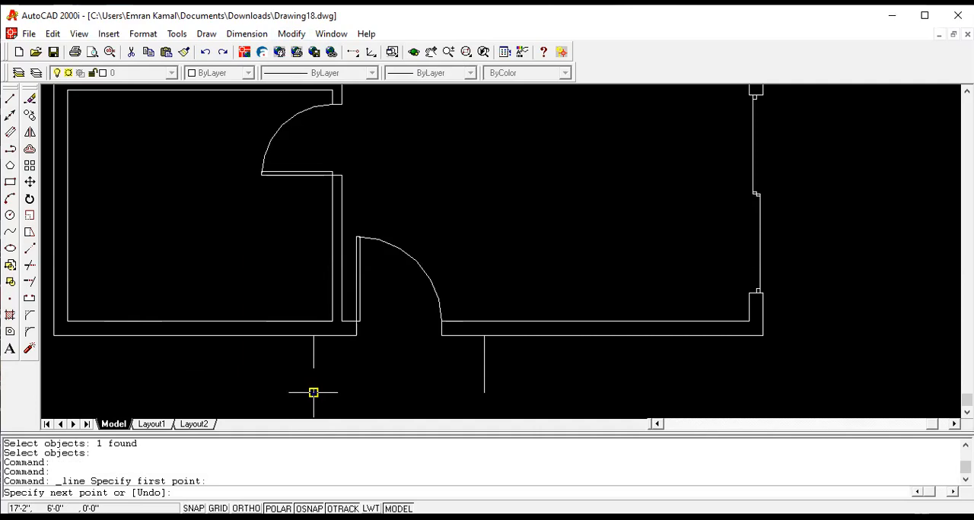
click(484, 392)
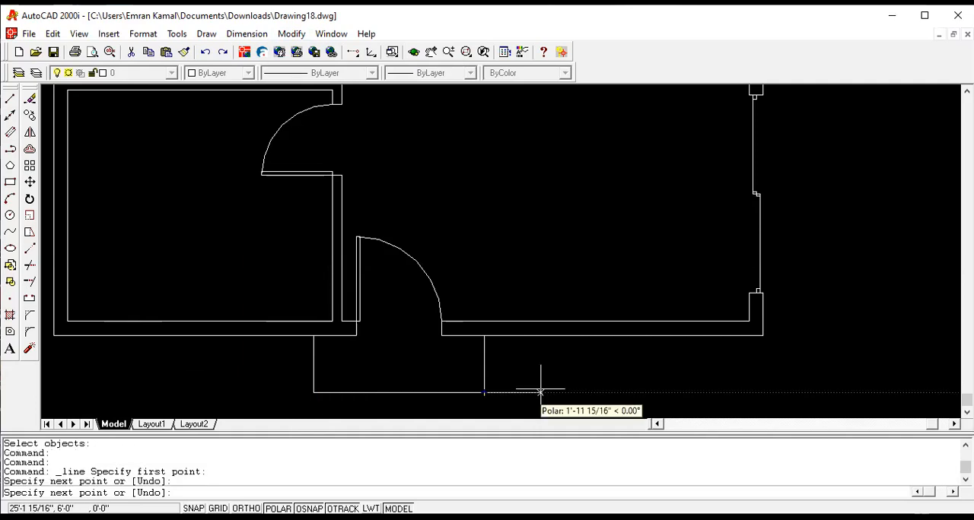
key(Return)
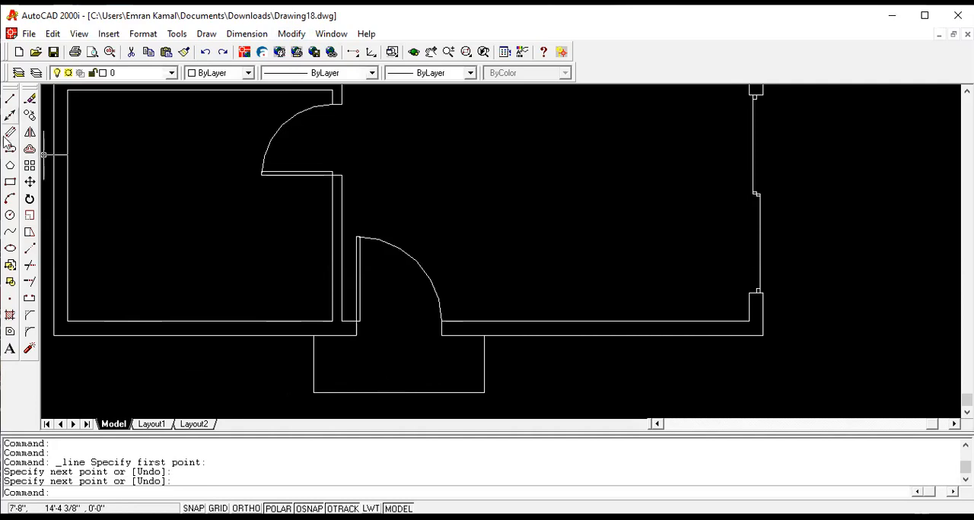
- Draw the door sill outline from the hinge-side outer wall corner: 3" left, 2" down, 3'6" right, then up to the outer wall line
key(Return)
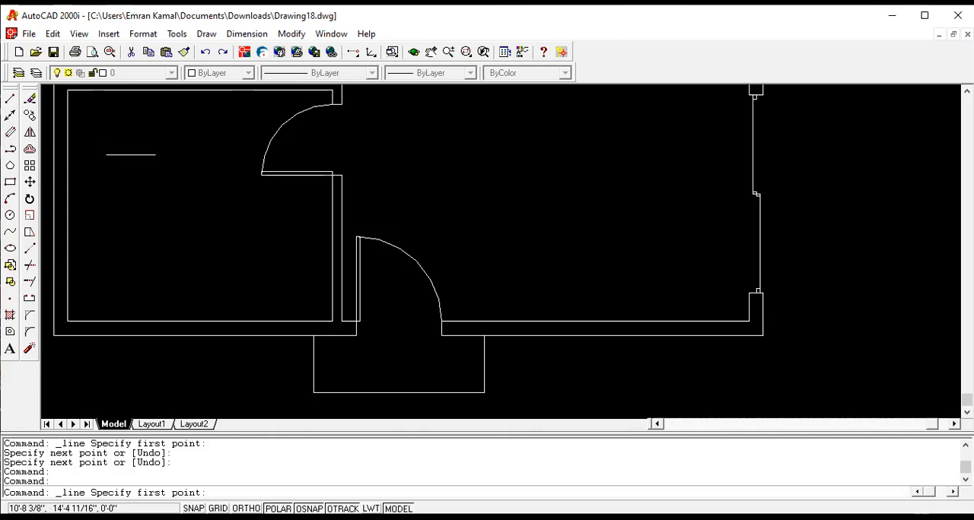
click(356, 335)
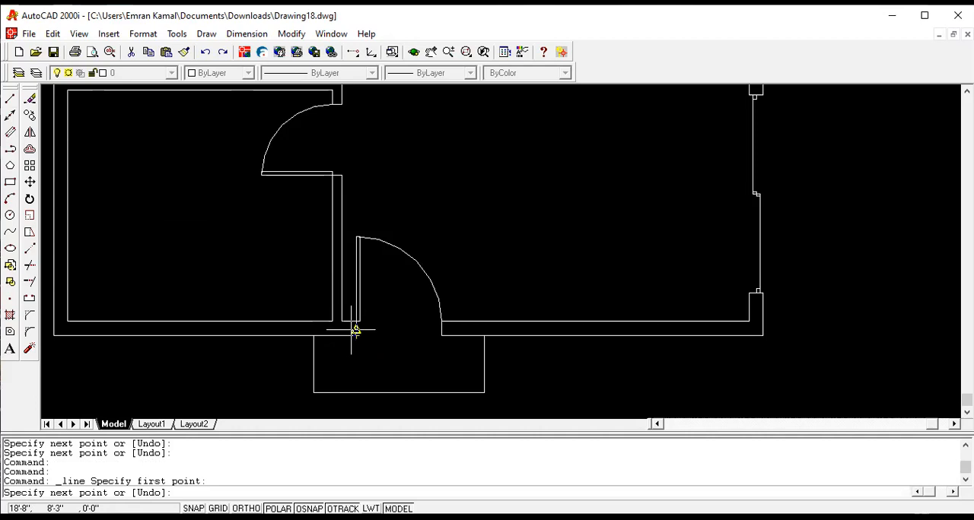
text(3)
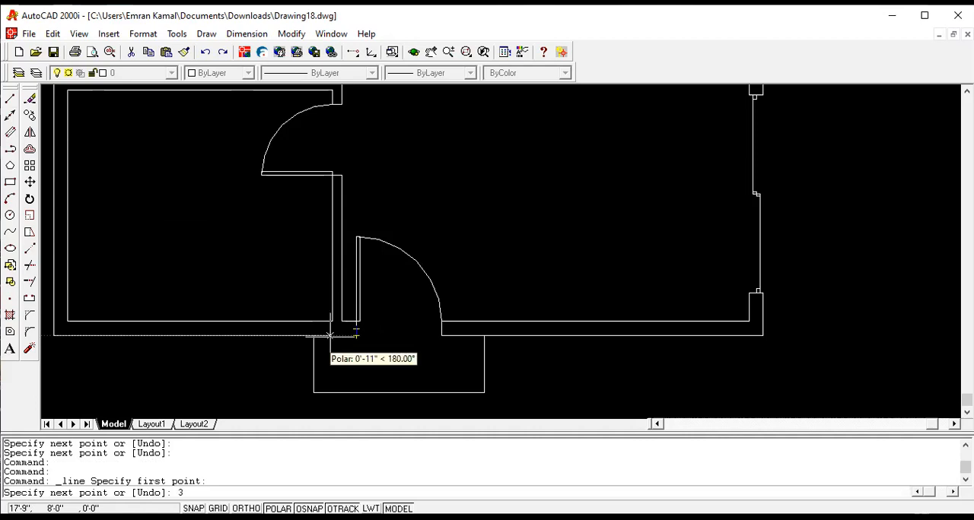
key(Return)
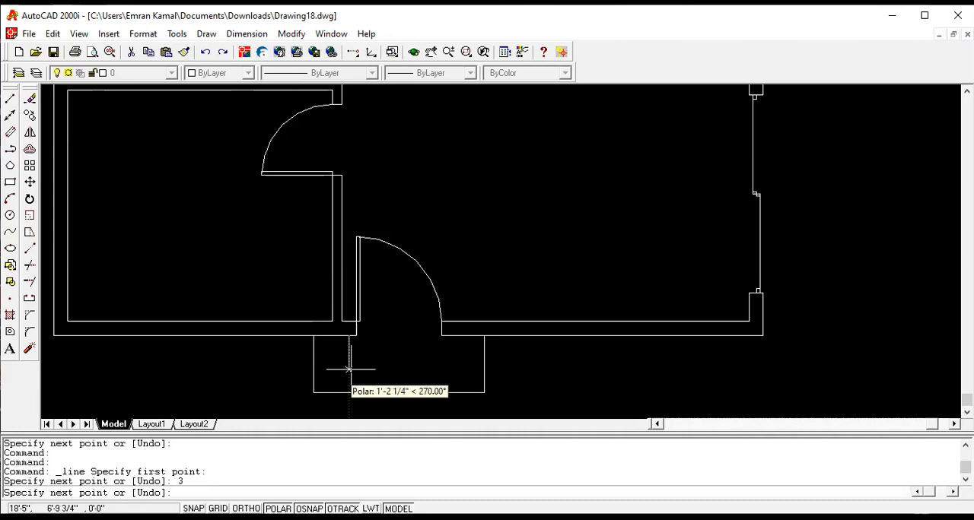
text(2)
key(Return)
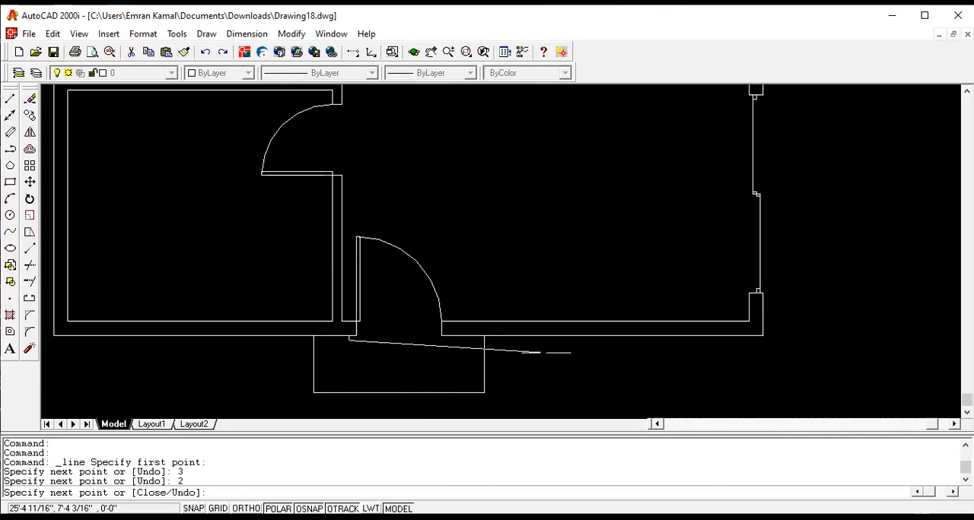
text(3'6)
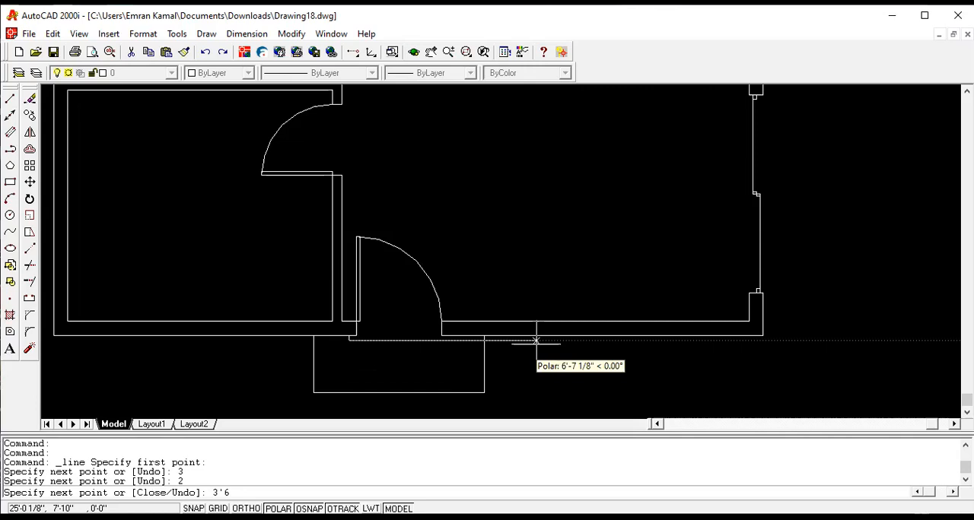
key(Return)
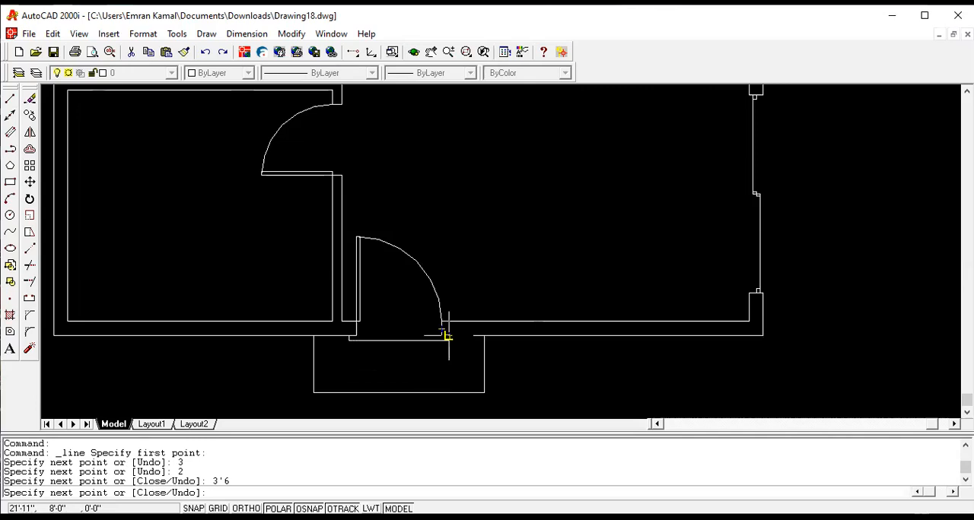
scroll(448, 336, up, 3)
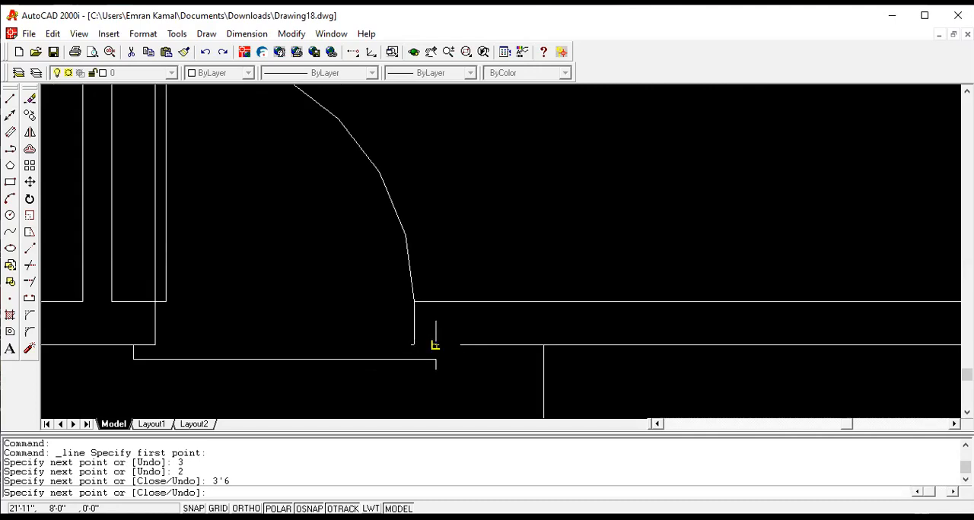
scroll(436, 343, up, 2)
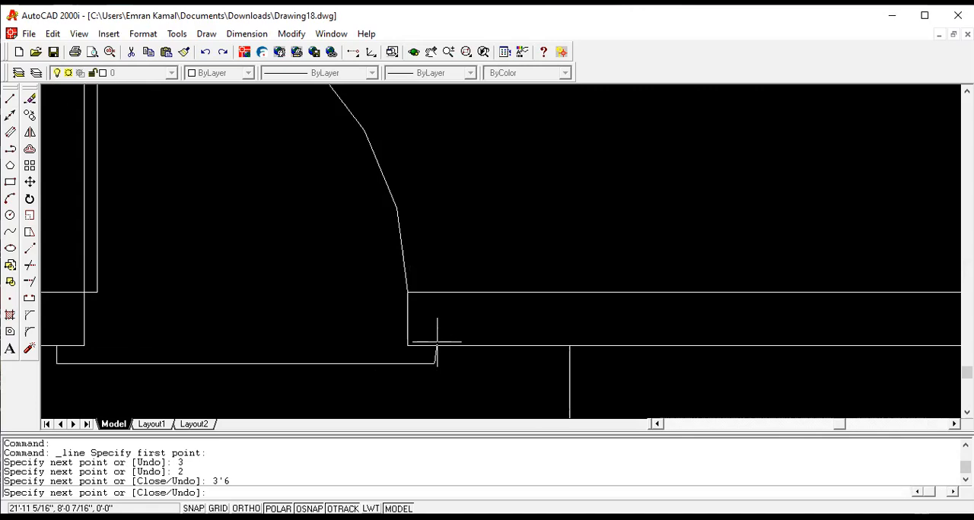
click(437, 342)
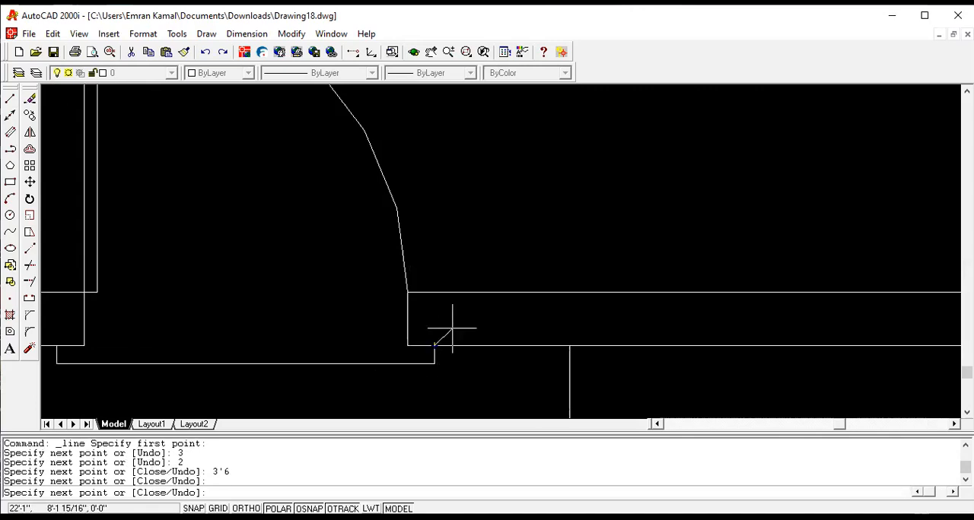
key(Return)
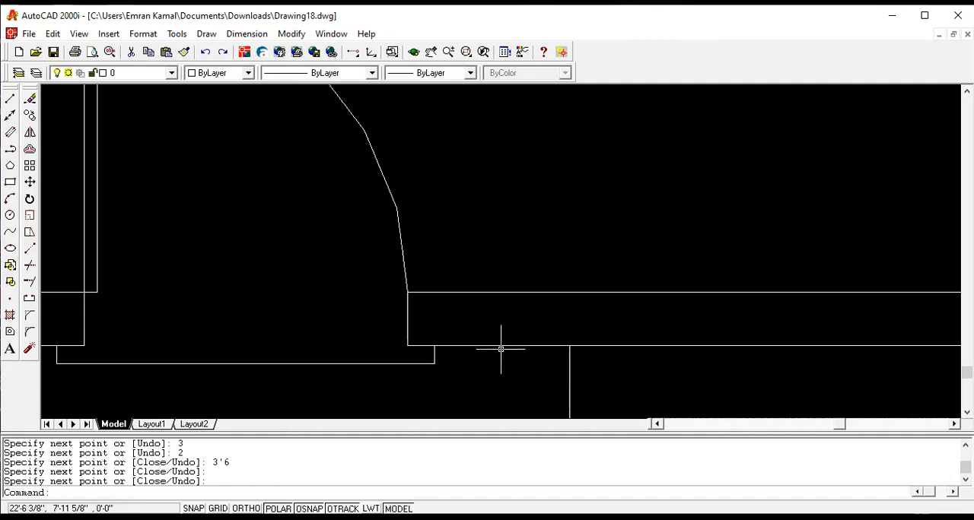
scroll(604, 285, down, 5)
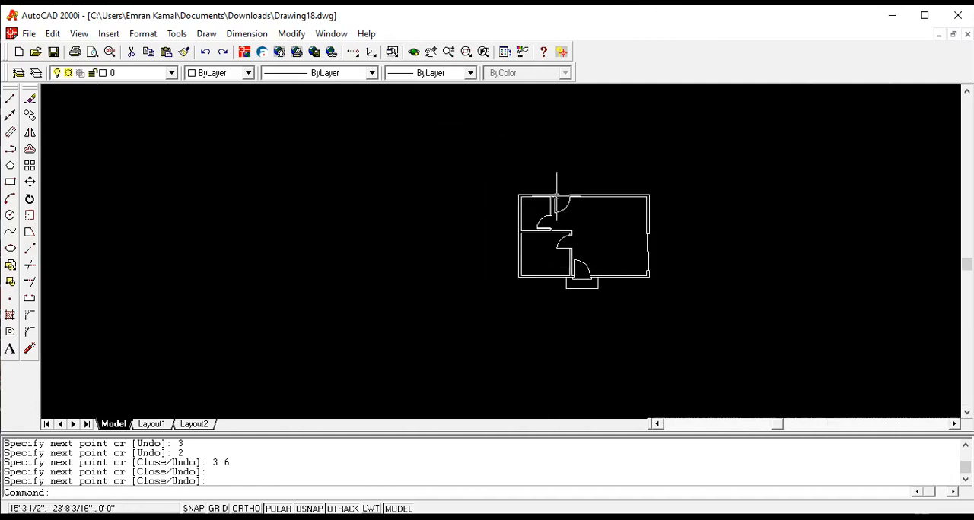
scroll(563, 196, up, 5)
scroll(565, 202, up, 4)
scroll(564, 202, down, 1)
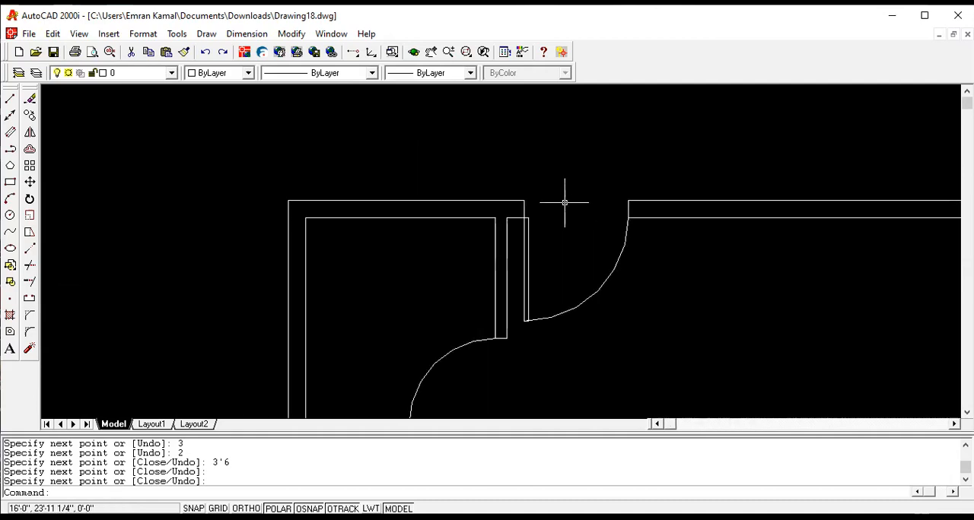
scroll(564, 202, up, 1)
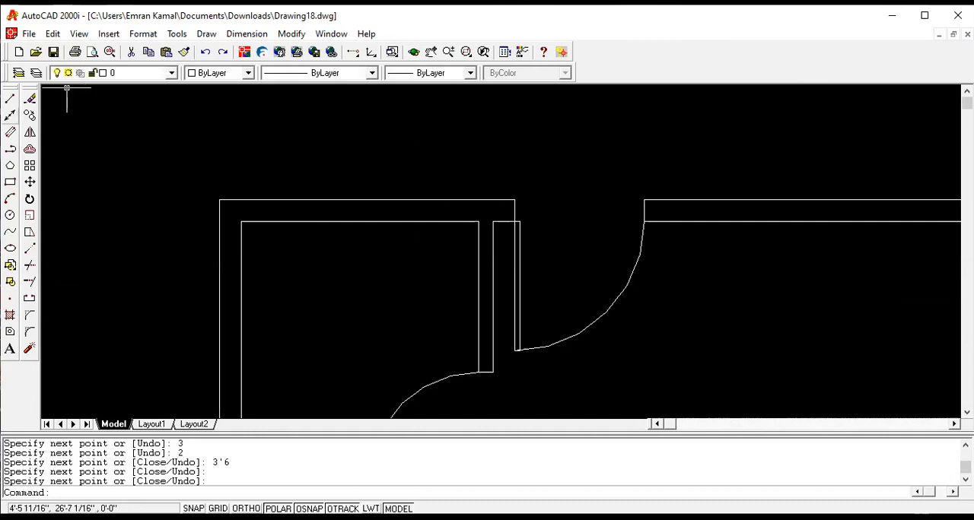
click(10, 98)
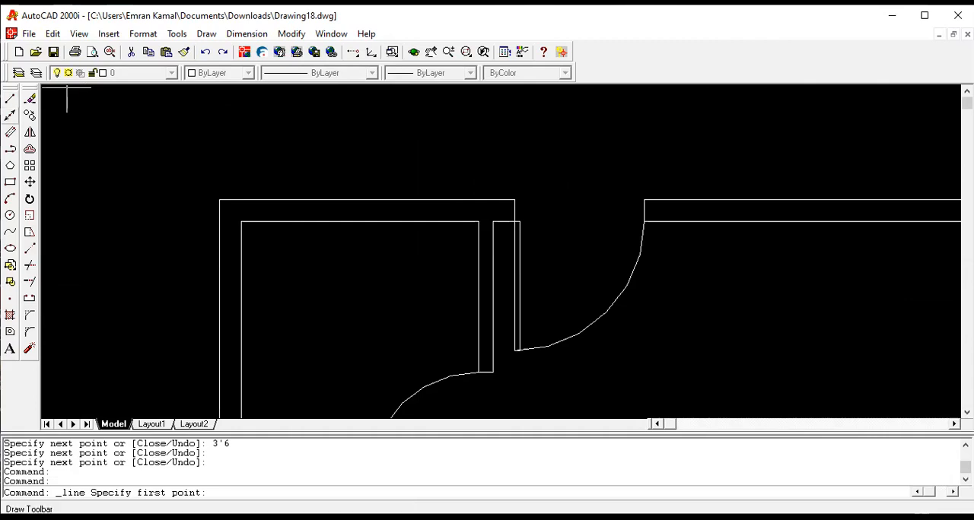
click(514, 200)
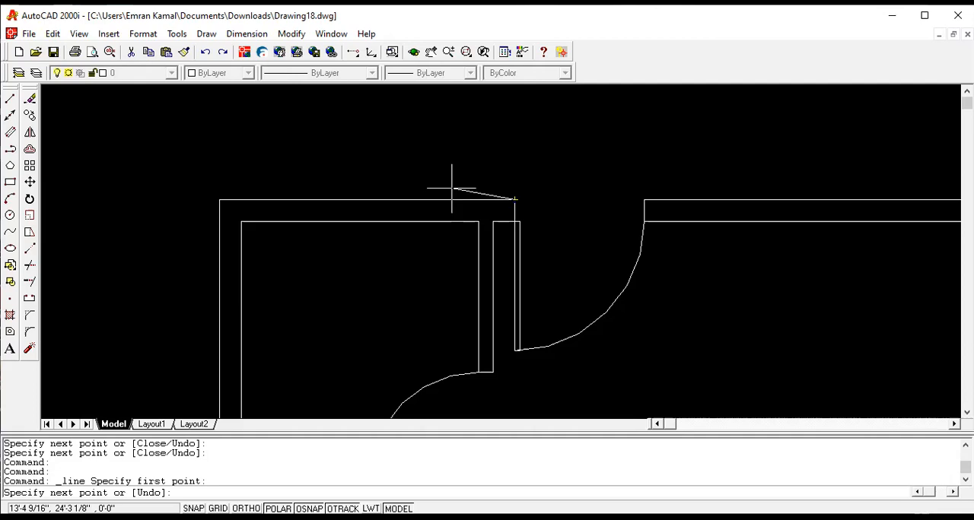
text(12)
key(Return)
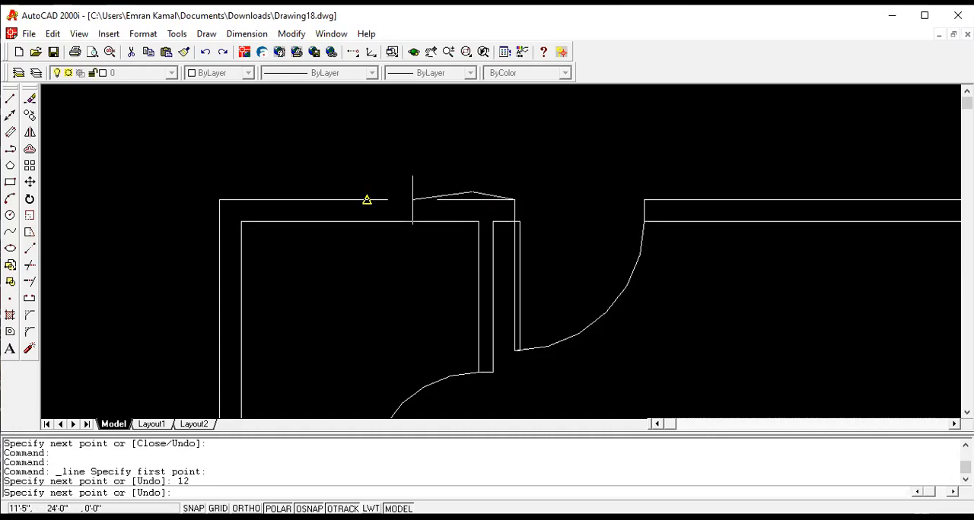
key(Escape)
key(ctrl+z)
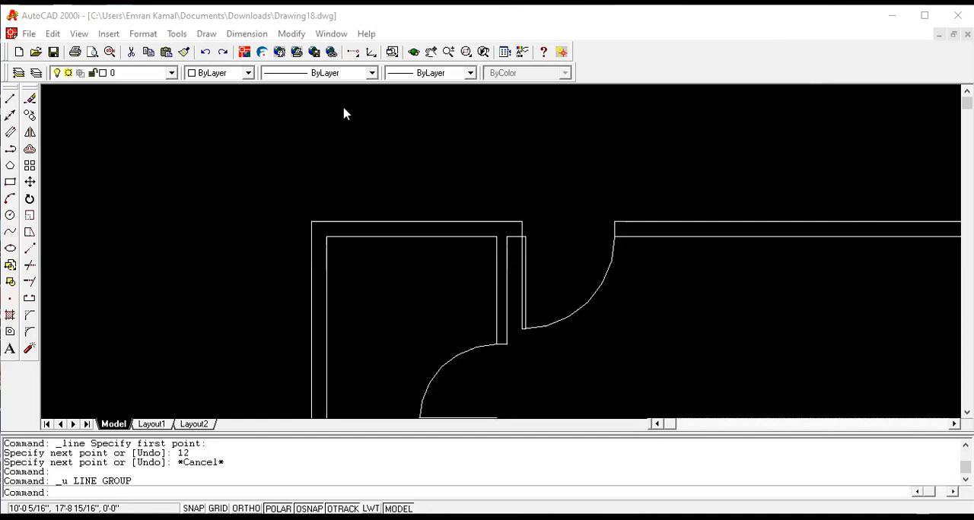
click(75, 114)
click(72, 101)
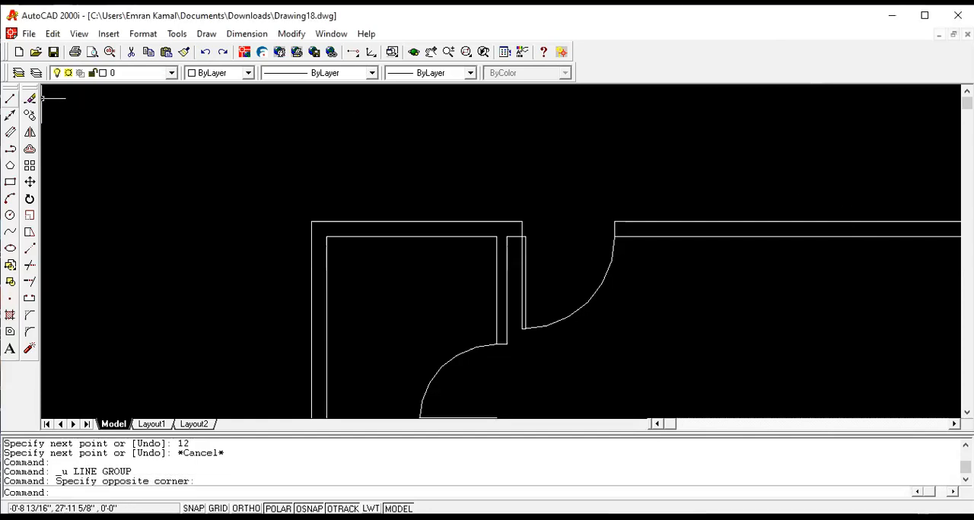
- Draw the upper door's step outline from its hinge-side outer wall corner: 12" left, 2' up, 5' right, then down perpendicular to the wall
click(10, 99)
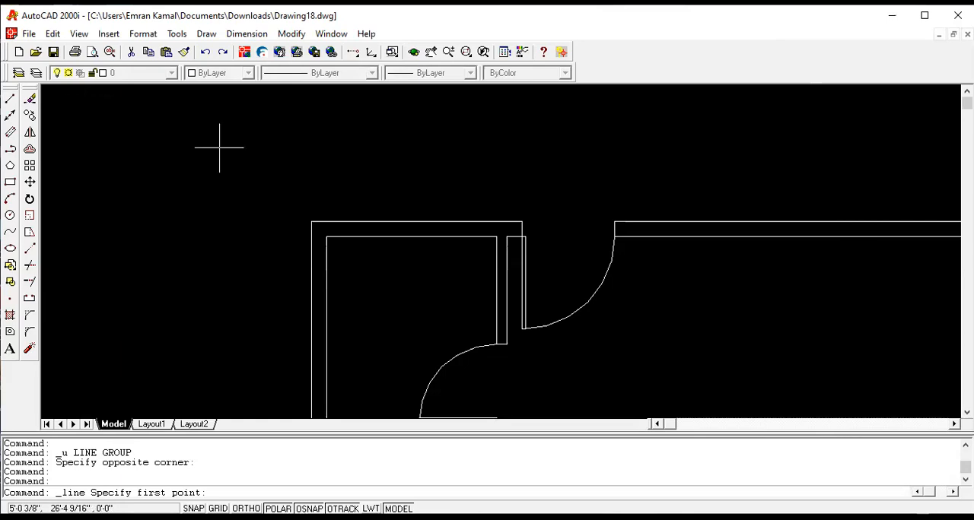
click(522, 222)
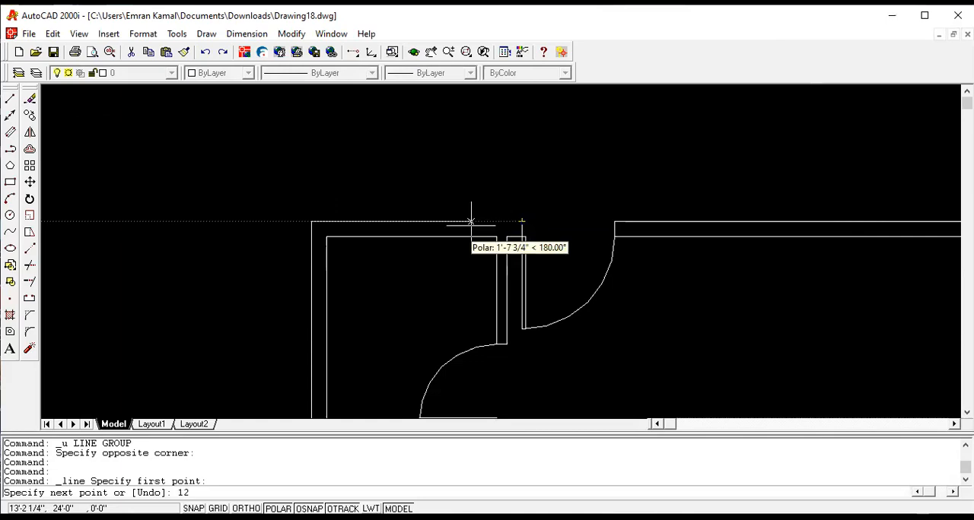
key(Return)
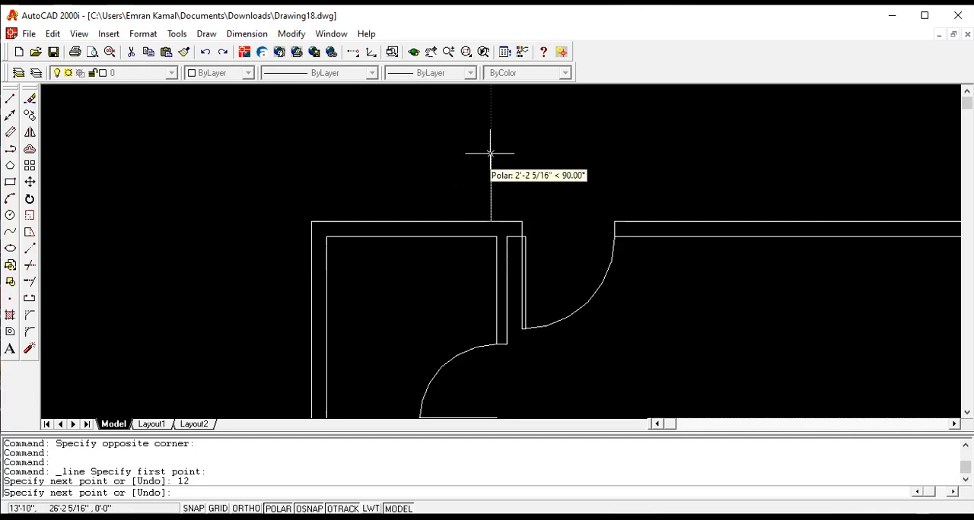
text(2')
key(Return)
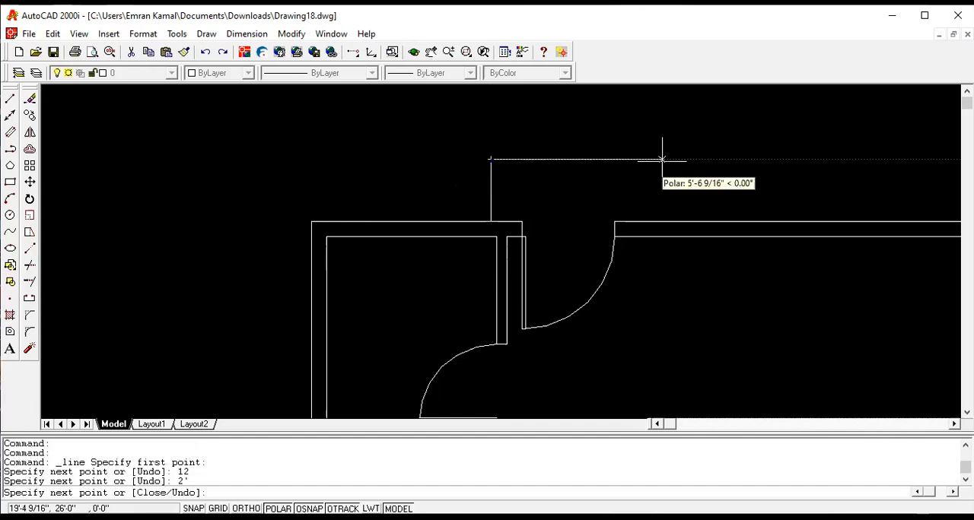
text(5')
key(Return)
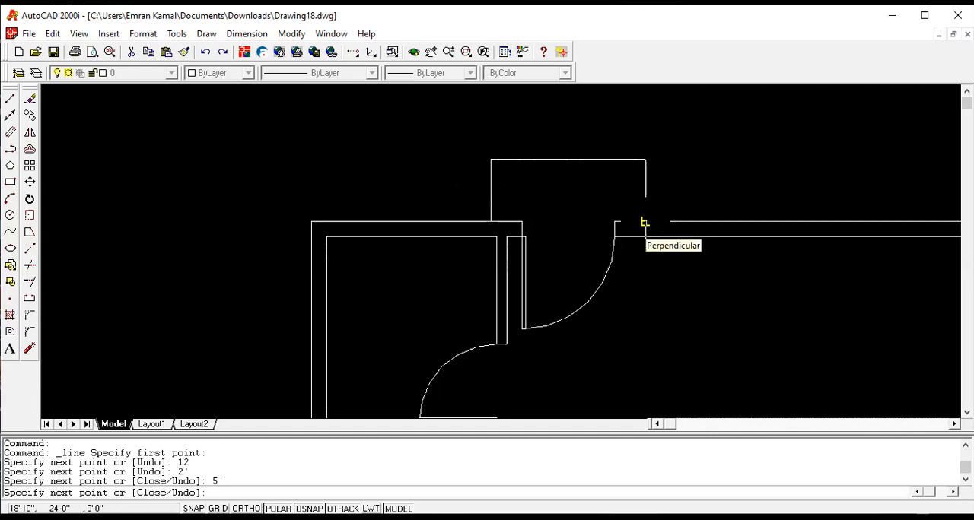
click(643, 222)
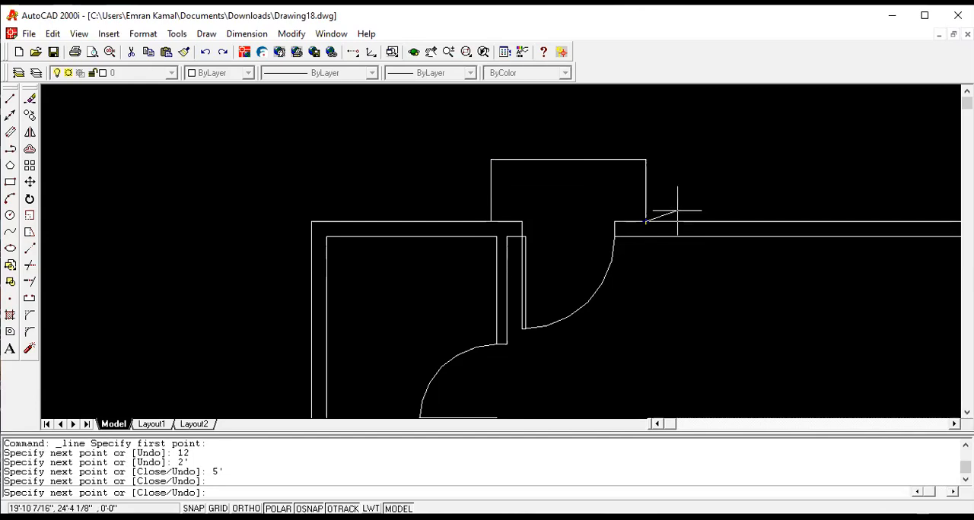
key(Return)
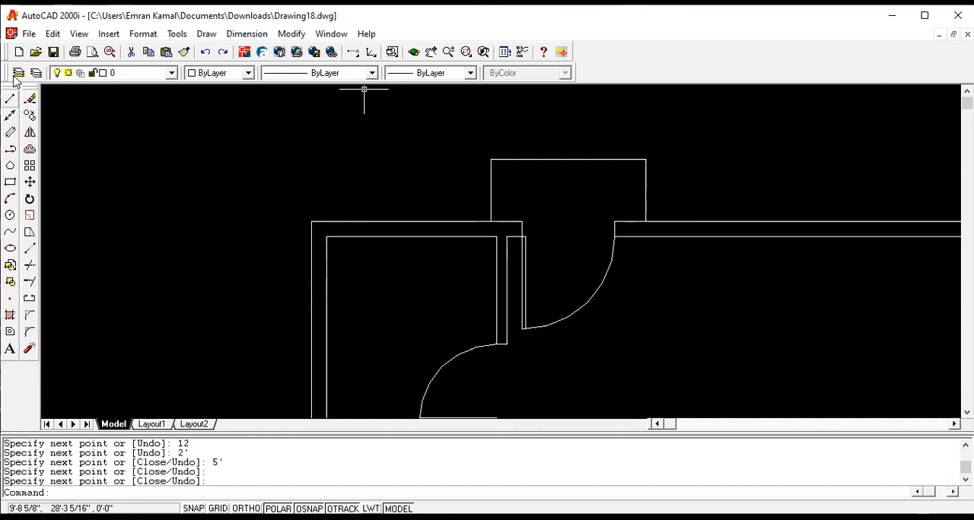
click(10, 98)
click(521, 222)
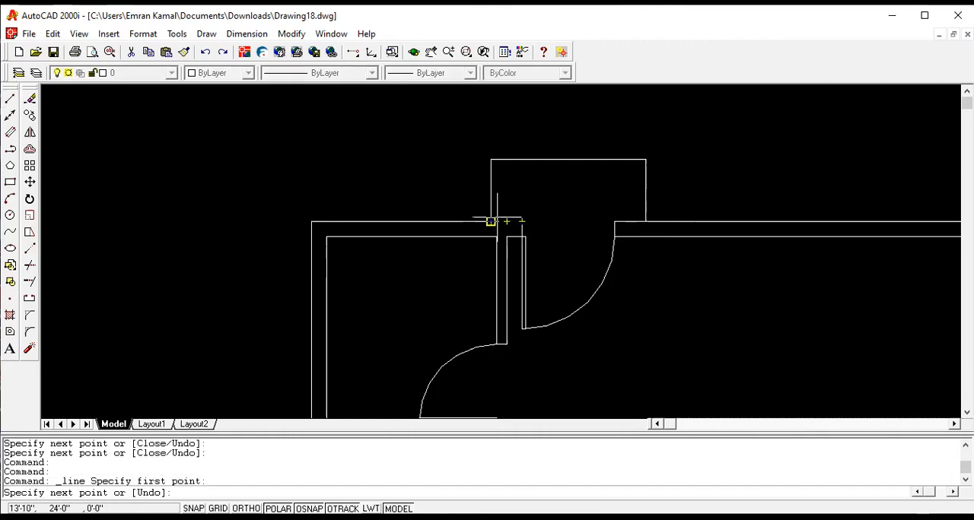
text(3)
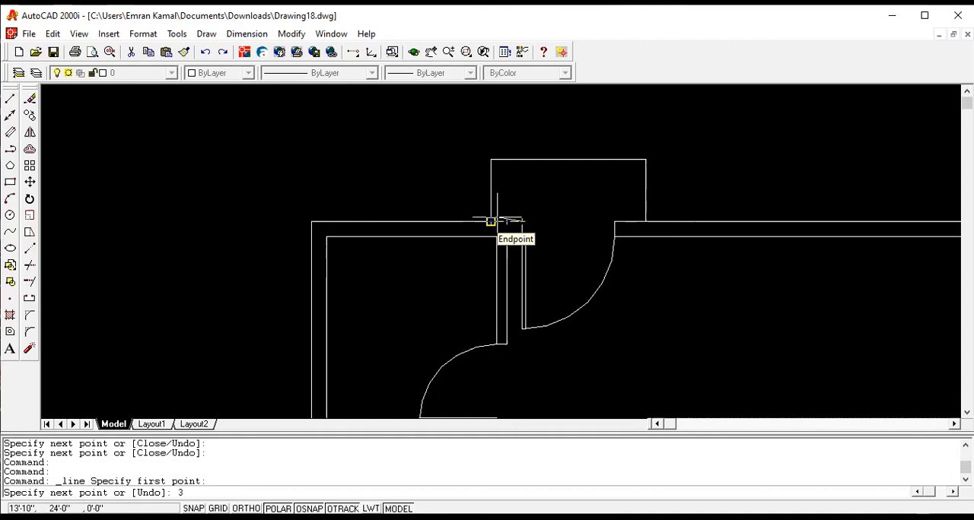
key(Return)
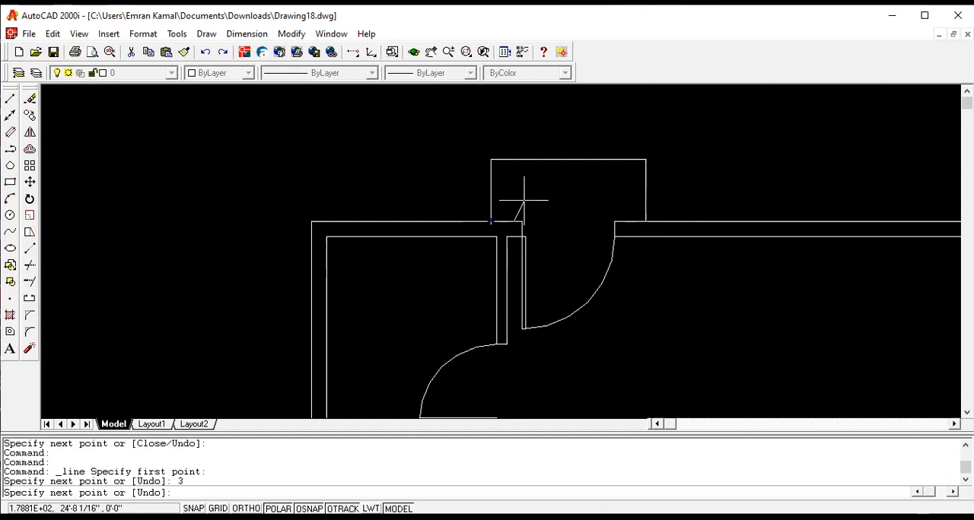
text(2)
key(Return)
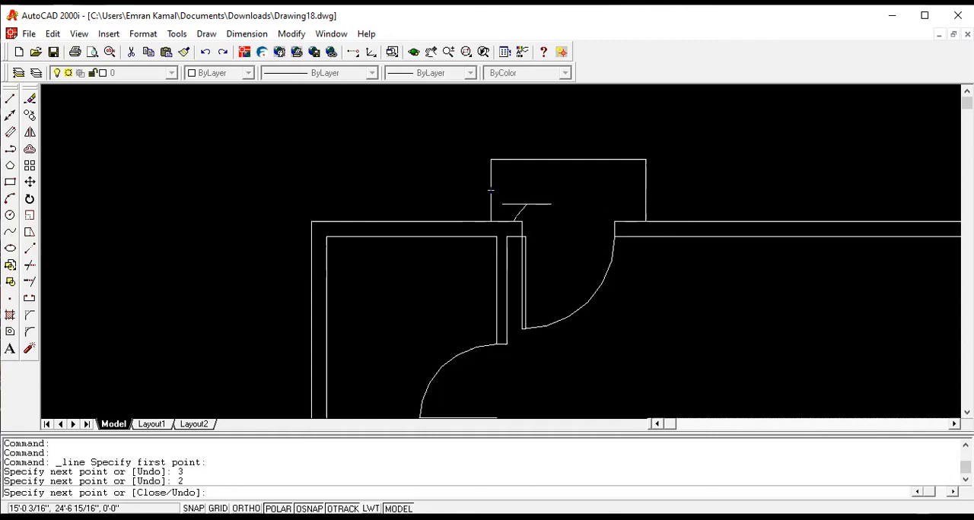
key(Escape)
key(ctrl+z)
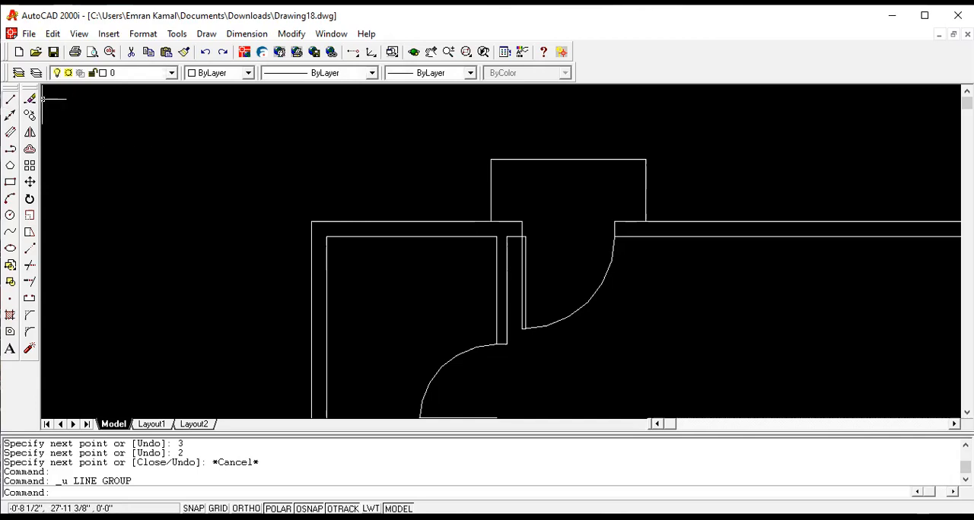
- Draw the upper door's sill from the hinge-side outer wall corner: 3" left, 2" up, 3'6" right, then down to the outer wall line
click(10, 99)
click(522, 221)
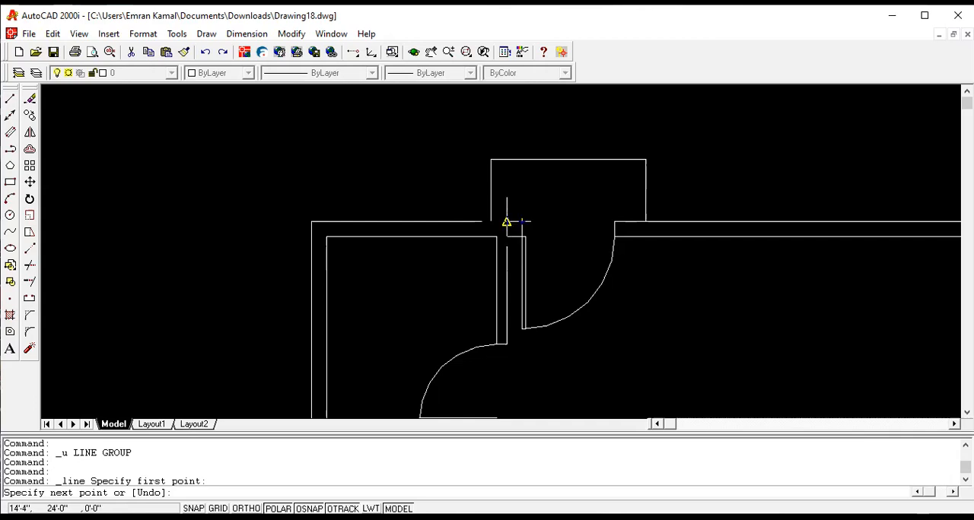
text(3)
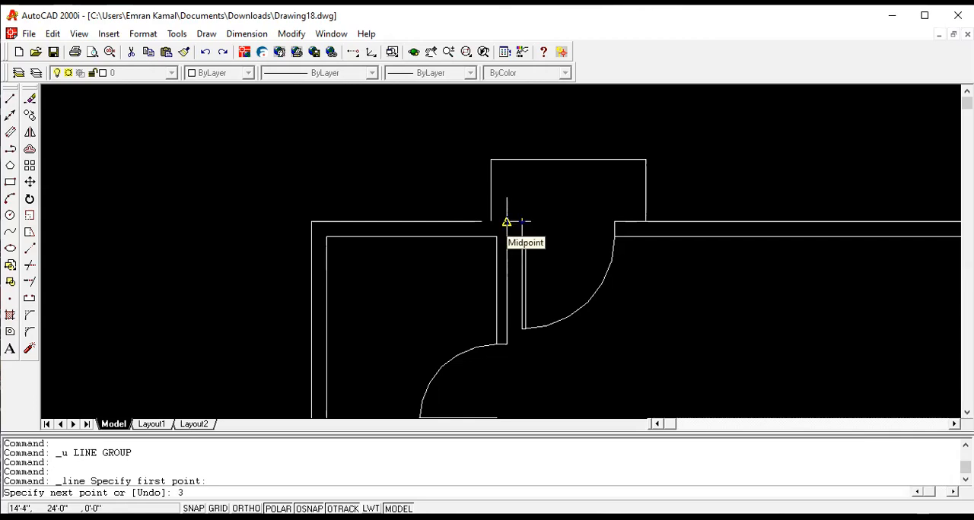
key(Return)
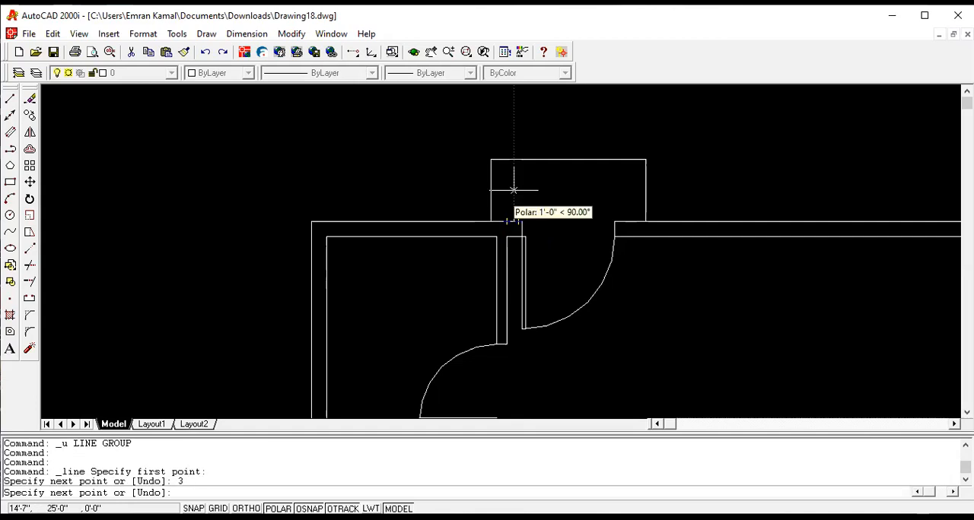
text(2)
key(Return)
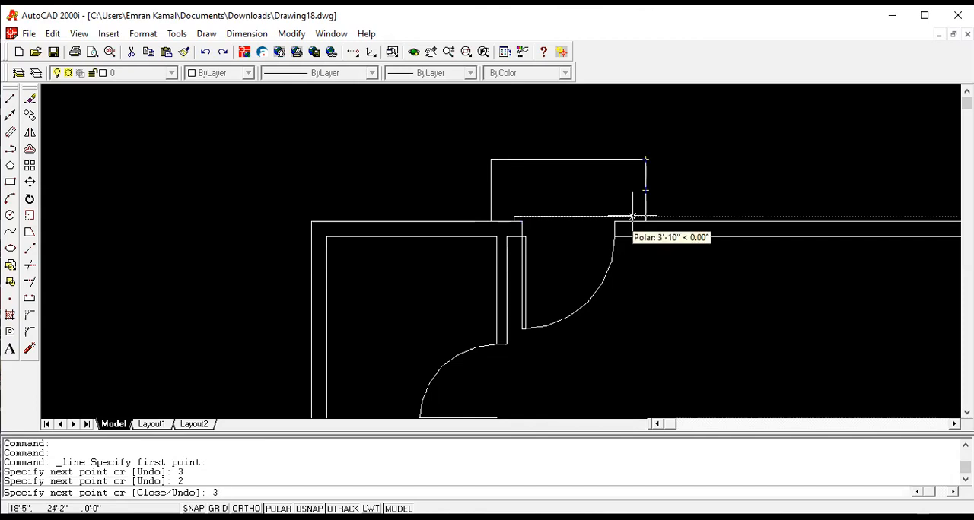
text(3'6)
key(Return)
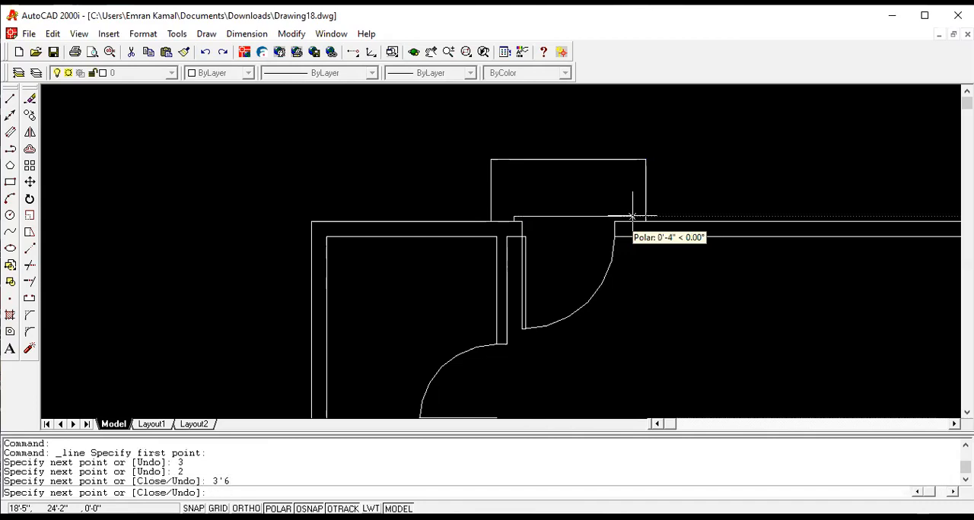
scroll(631, 218, up, 2)
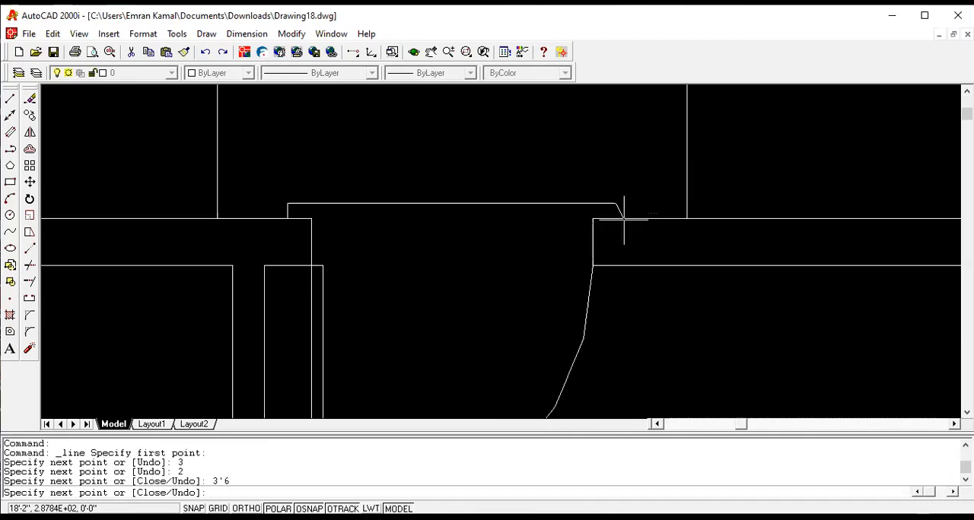
click(615, 218)
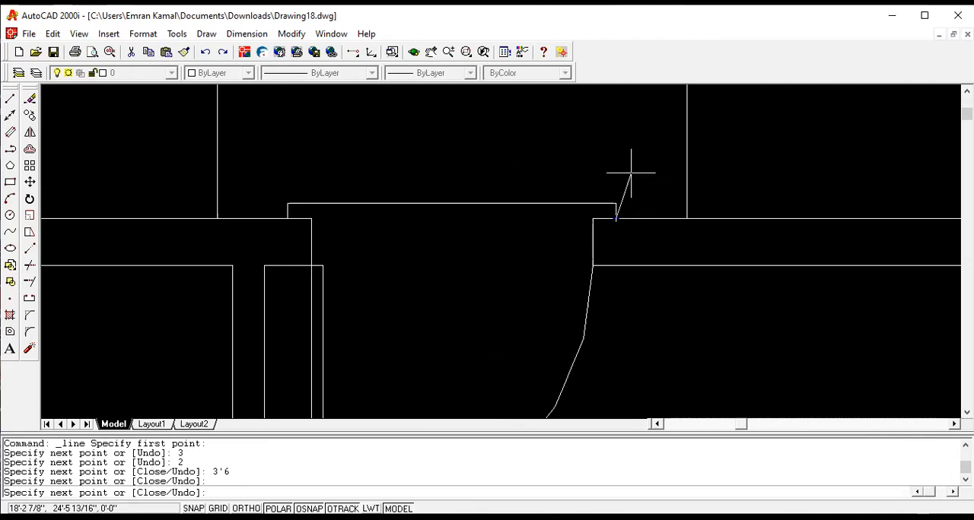
key(Return)
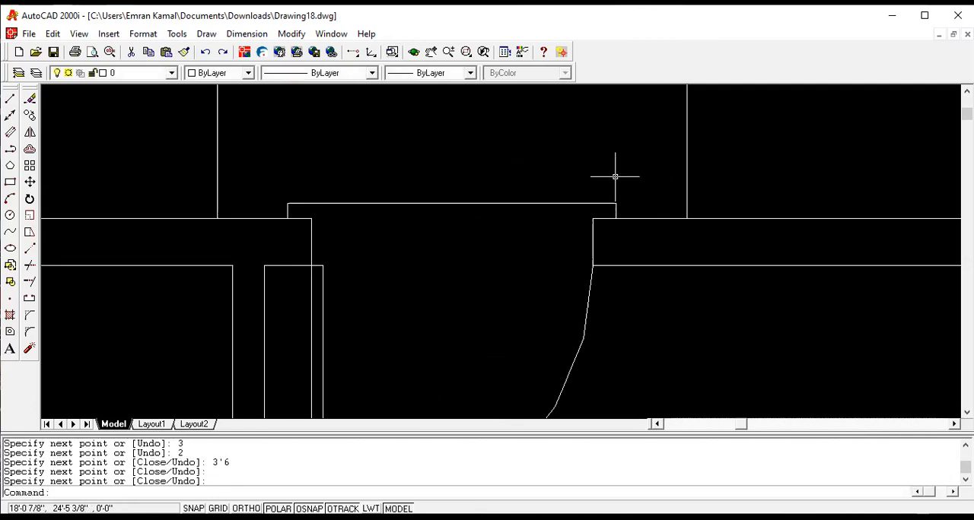
- Draw the sliding door's sill from the opening's upper outer wall corner: 3" up, 2" right, then 7'6" down
scroll(605, 188, down, 3)
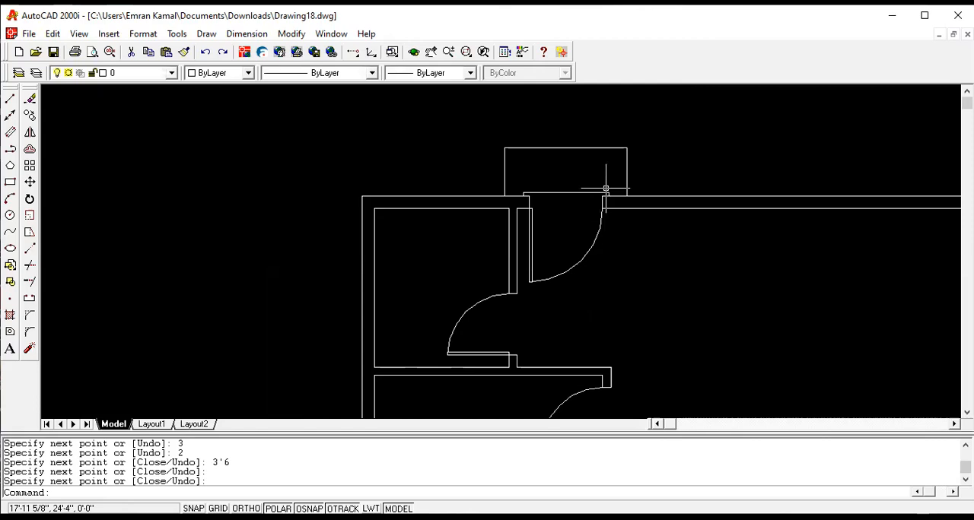
scroll(605, 187, down, 2)
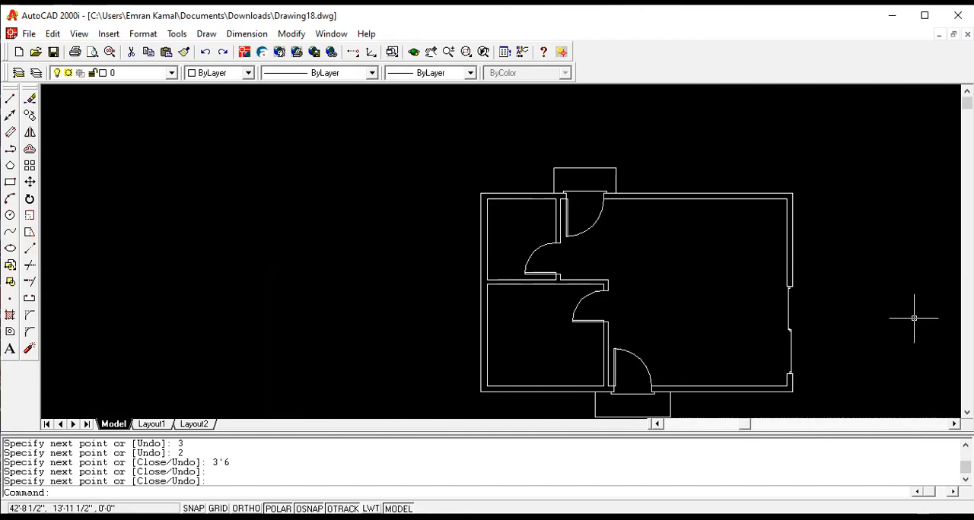
scroll(809, 319, up, 4)
scroll(808, 319, down, 2)
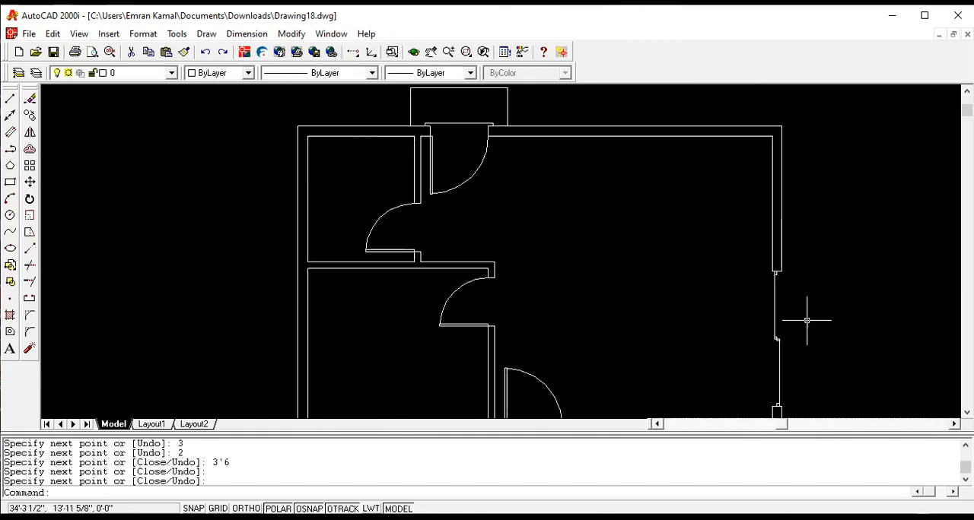
scroll(793, 350, down, 5)
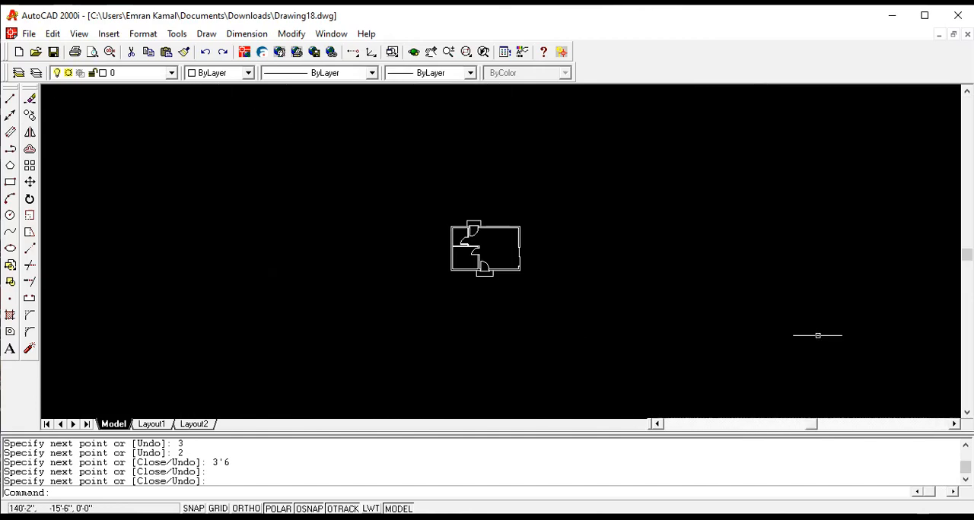
scroll(525, 254, up, 2)
scroll(525, 254, up, 5)
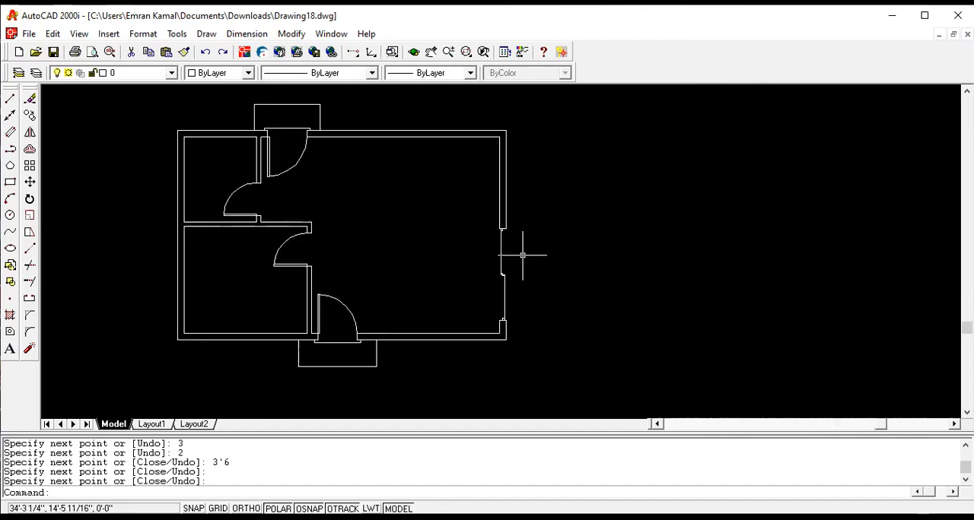
scroll(515, 258, up, 4)
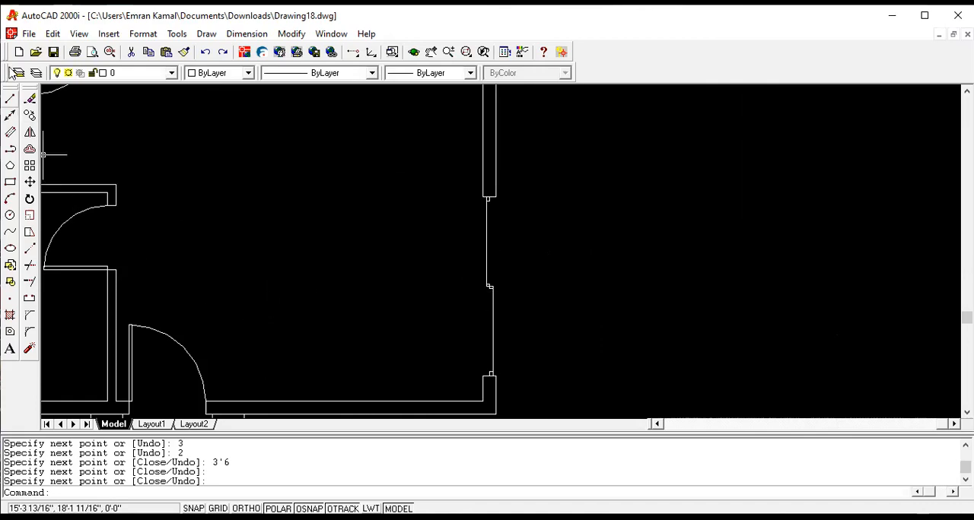
click(10, 98)
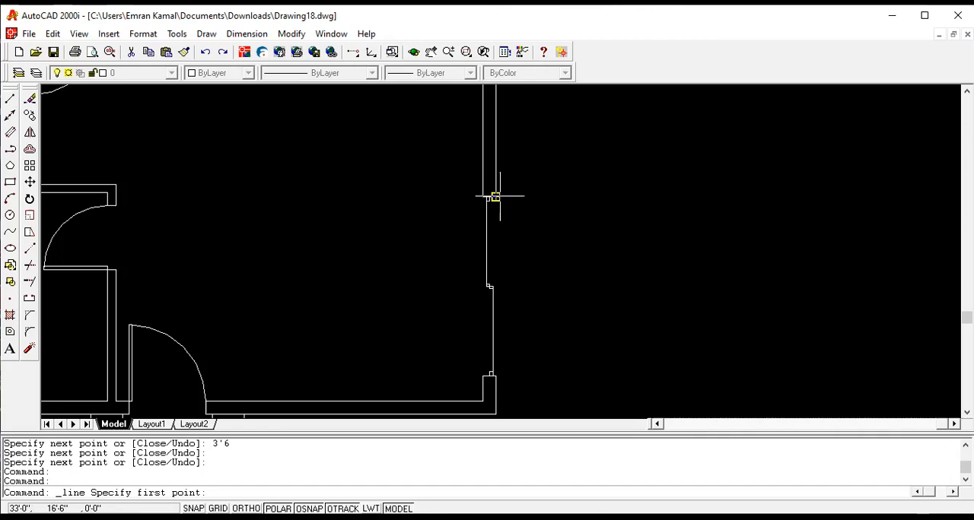
scroll(494, 198, up, 1)
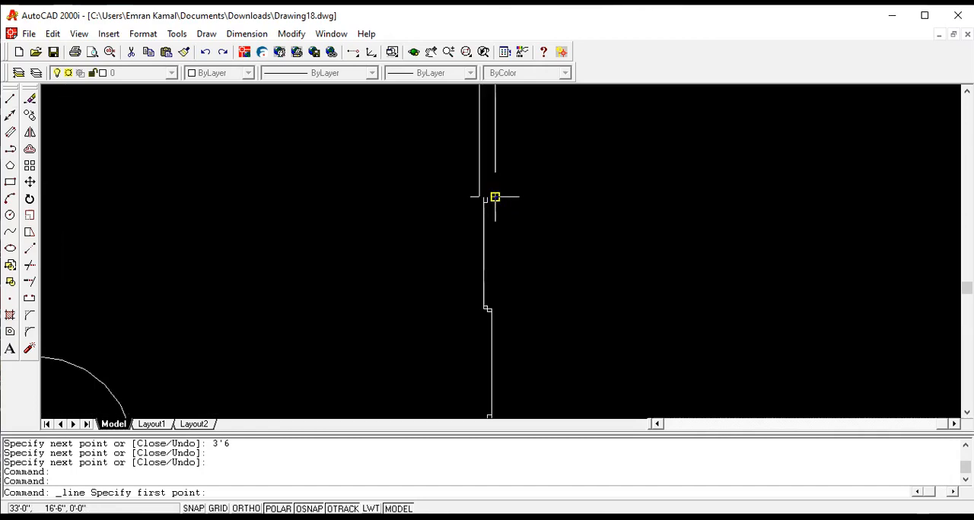
click(495, 197)
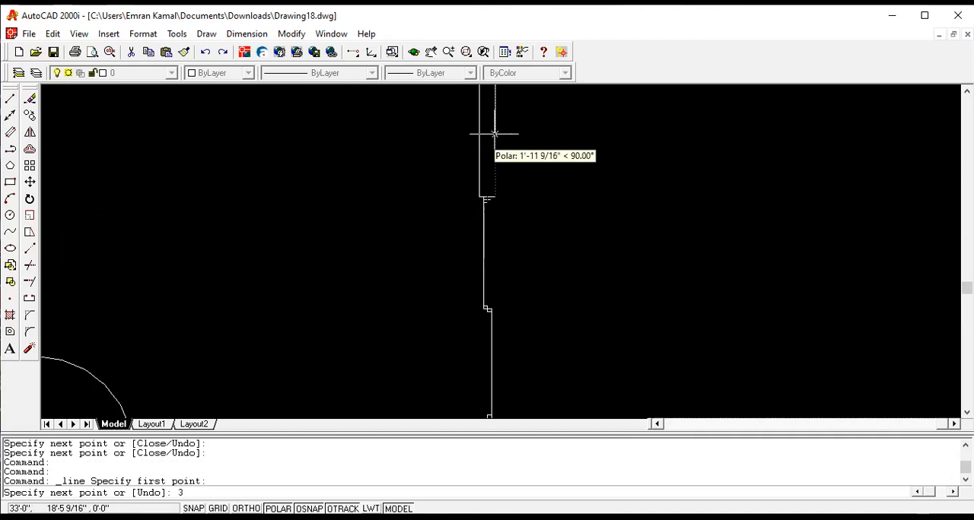
key(Return)
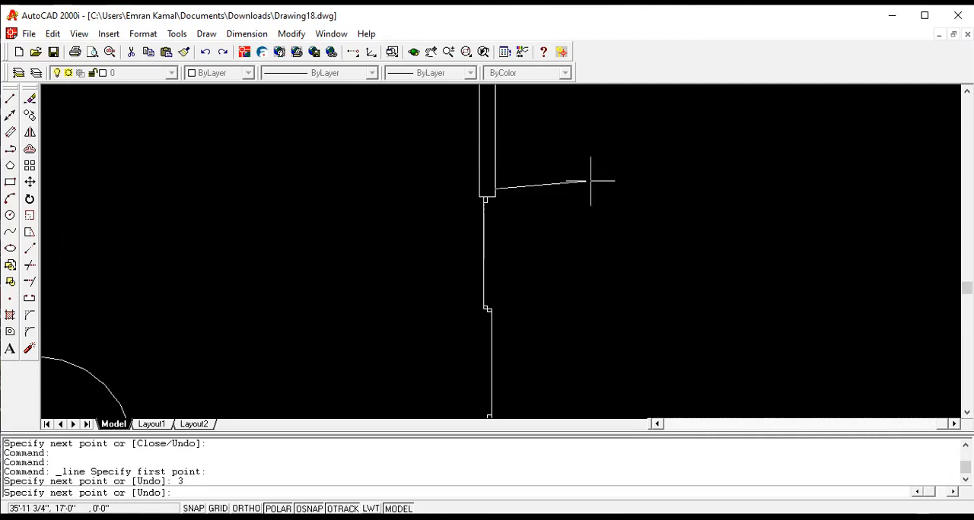
text(2)
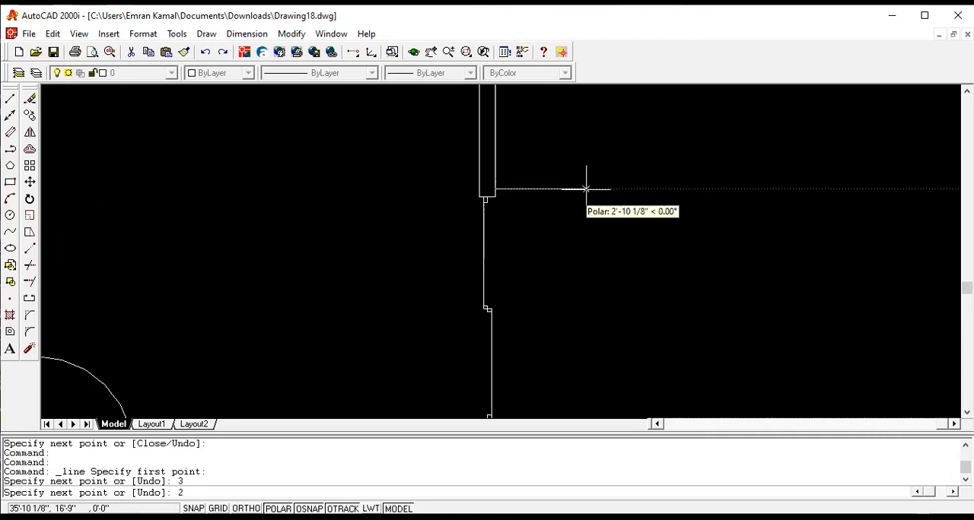
key(Return)
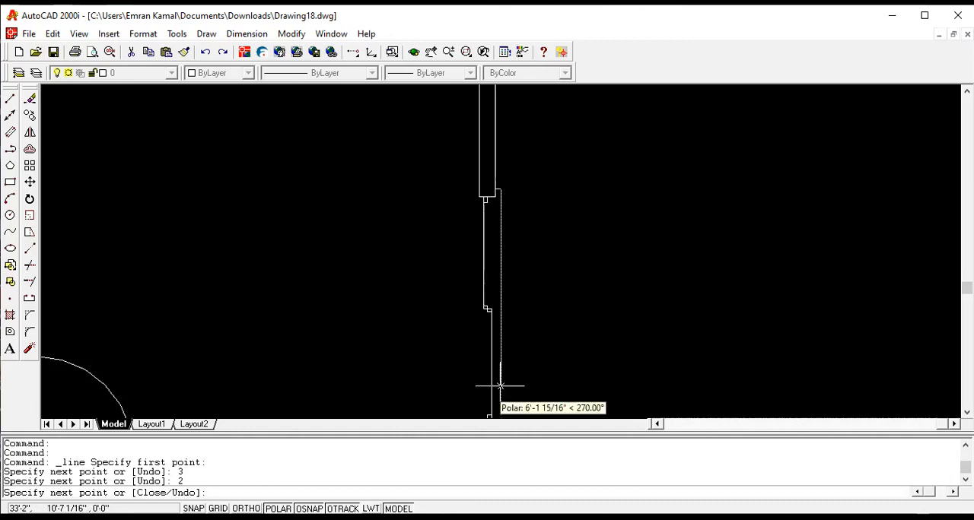
text(7'6)
key(Return)
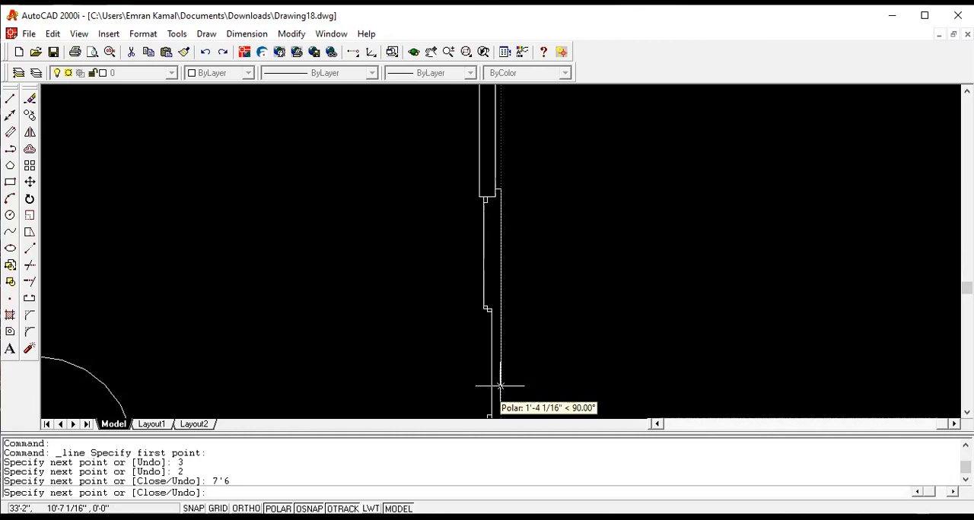
- Close the sliding door's sill with a segment from its lower end perpendicular to the outer wall line
scroll(500, 386, down, 1)
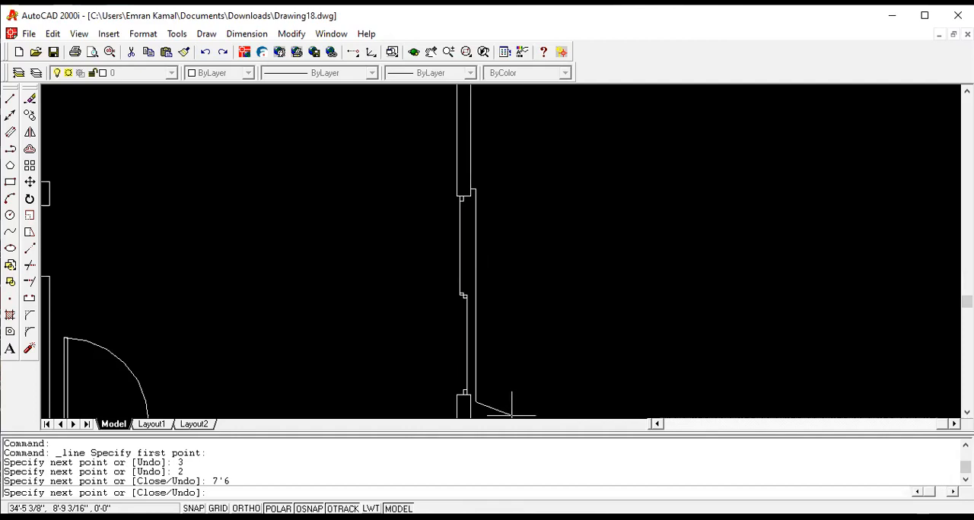
scroll(469, 403, up, 1)
scroll(470, 404, up, 2)
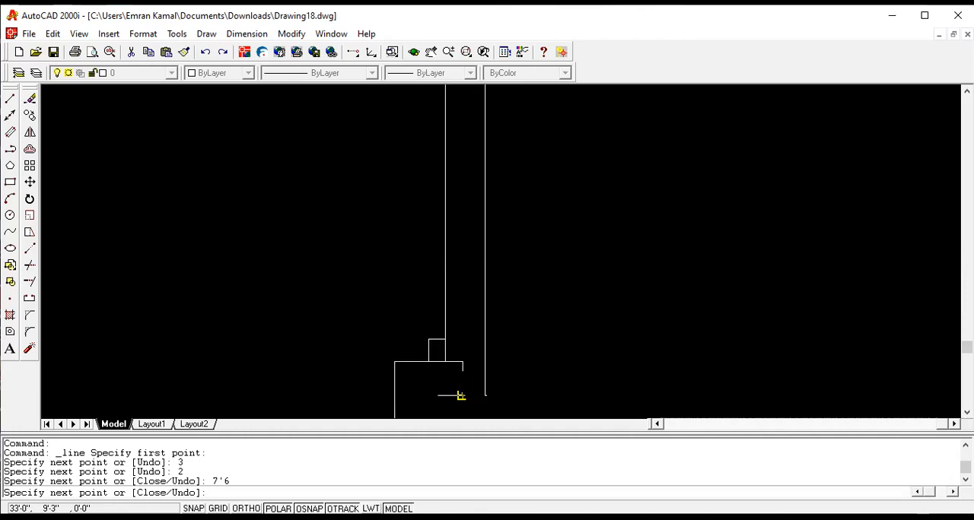
click(460, 395)
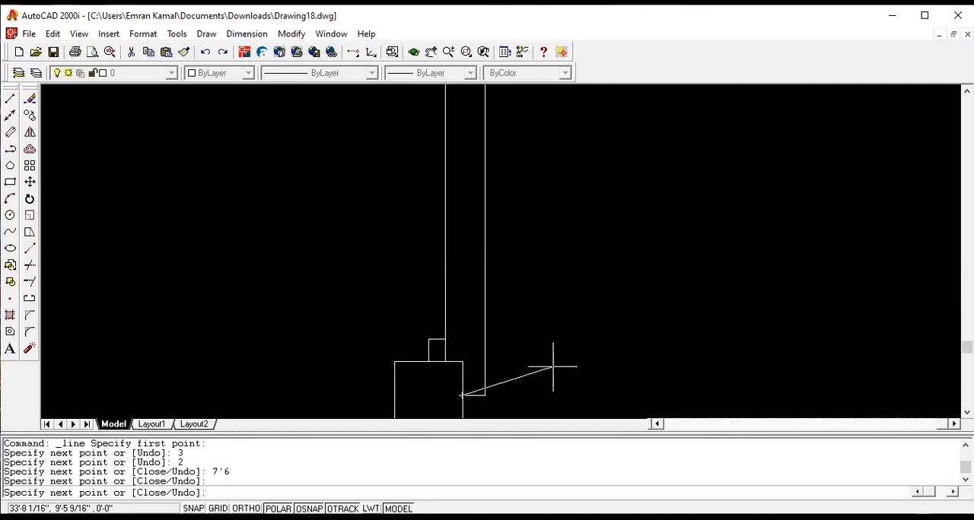
scroll(553, 368, down, 3)
key(Return)
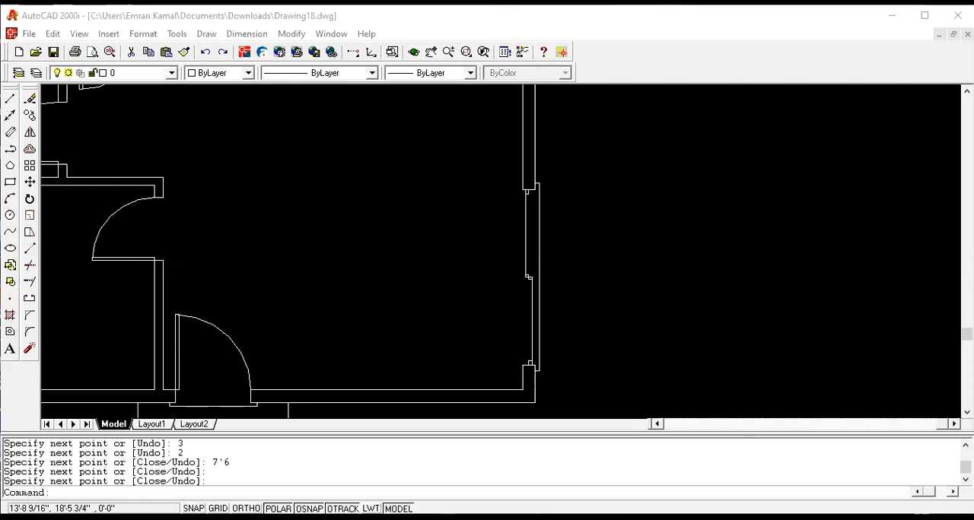
- Draw a circle with a 5' radius inside the large room, using the center and radius method
click(206, 36)
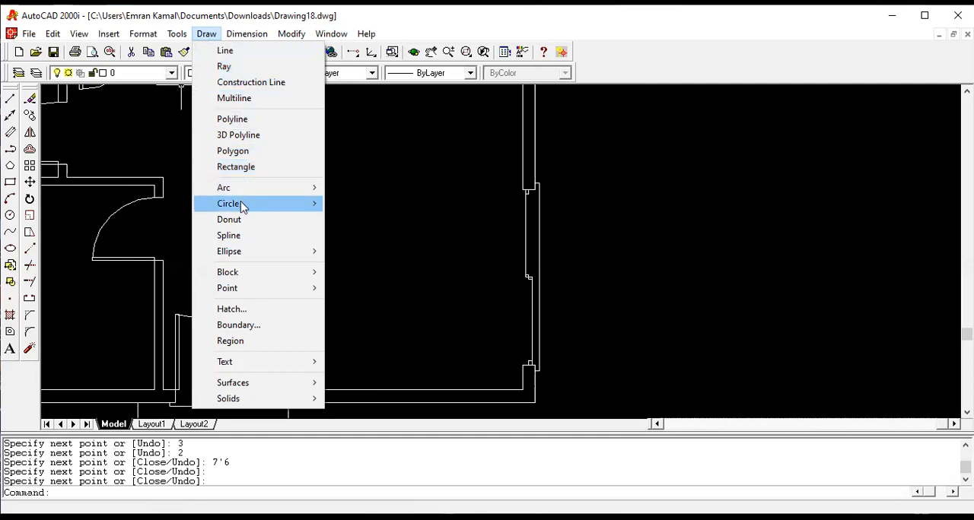
mouse_move(242, 207)
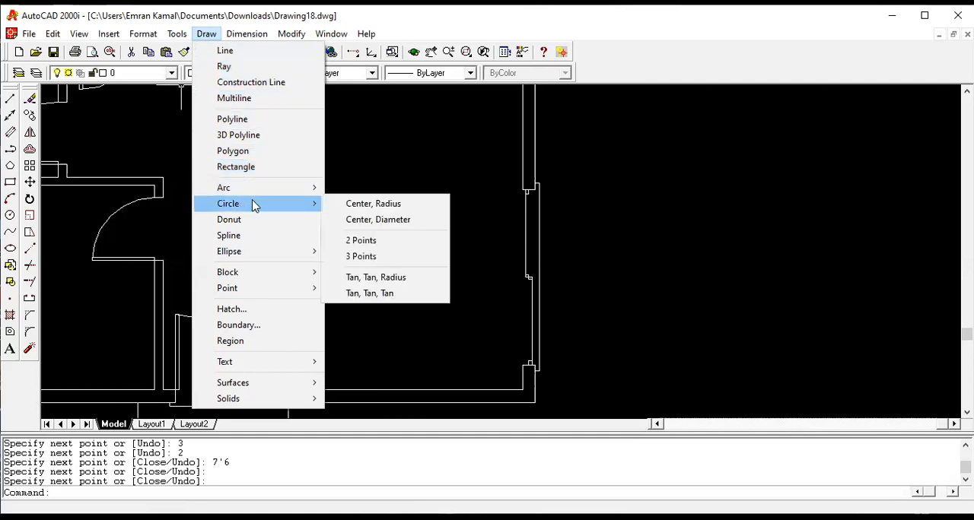
click(348, 207)
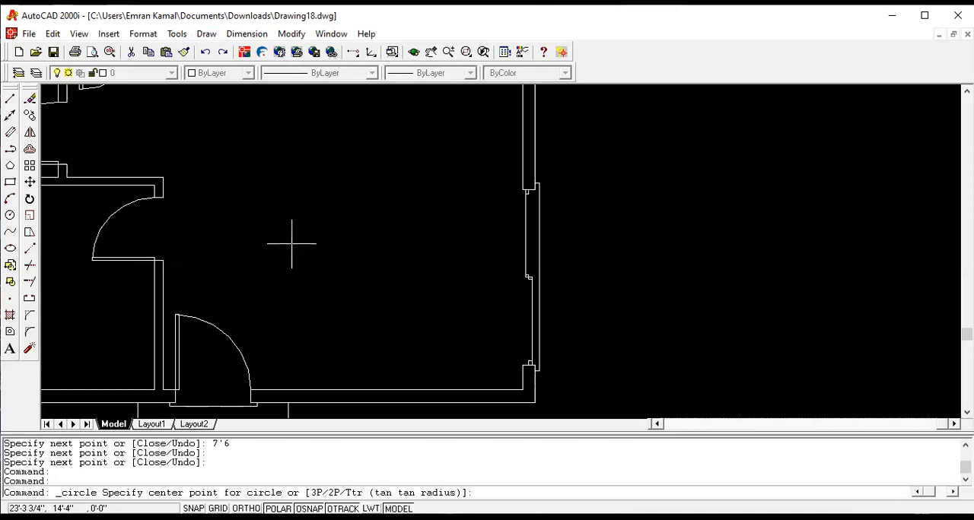
click(328, 196)
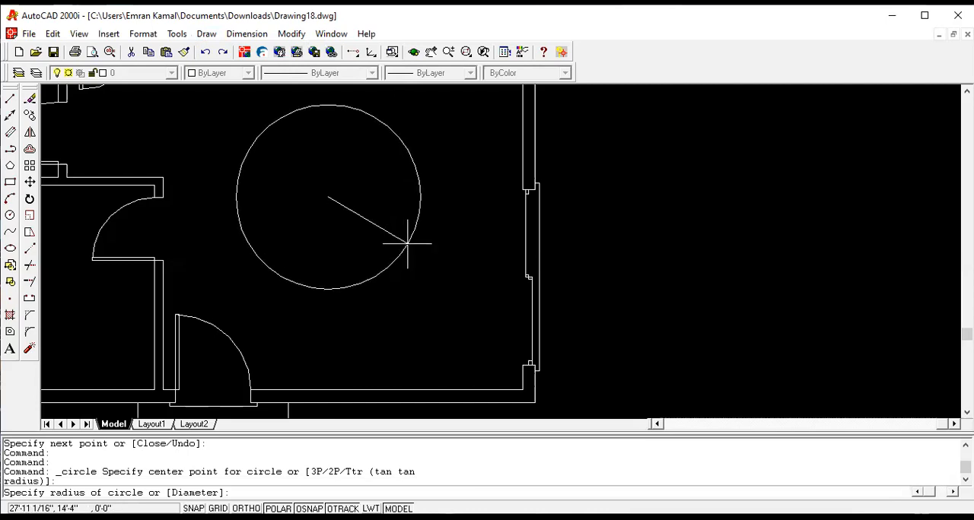
text(5')
key(Return)
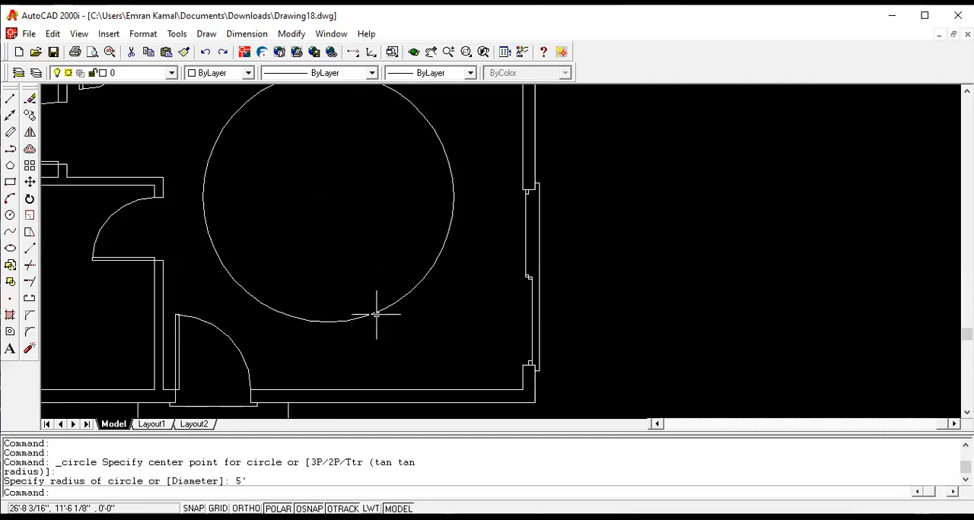
- Move the circle by its bottom quadrant point onto the building's lower-right outer corner, with the Quadrant object snap enabled
click(289, 35)
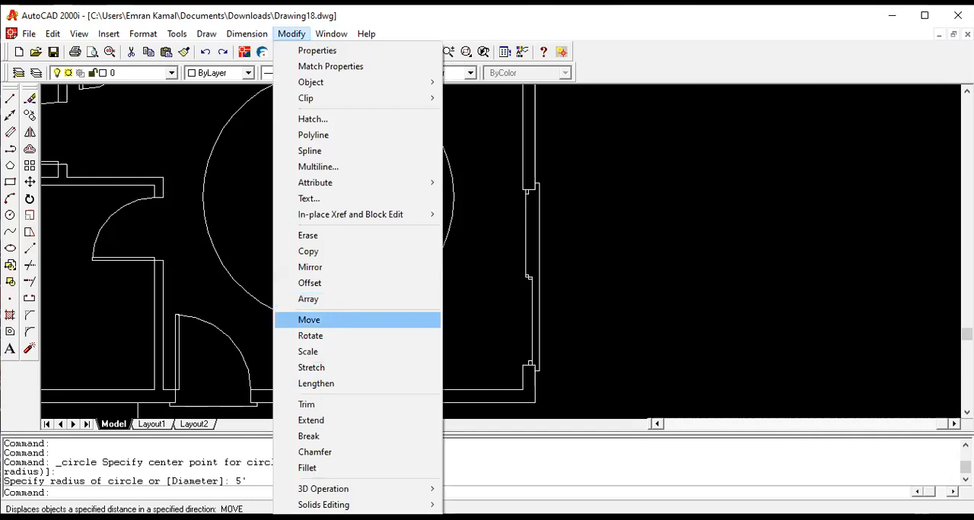
click(338, 315)
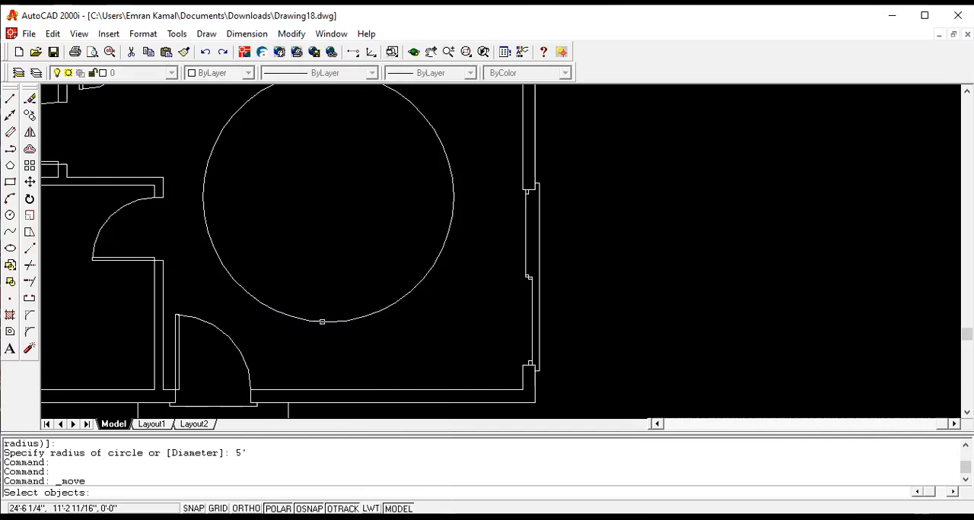
click(452, 211)
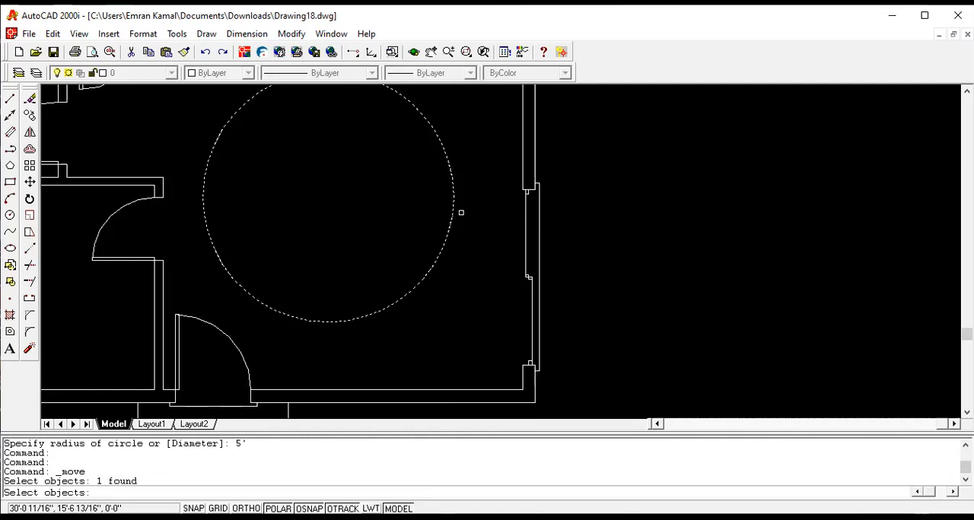
key(Return)
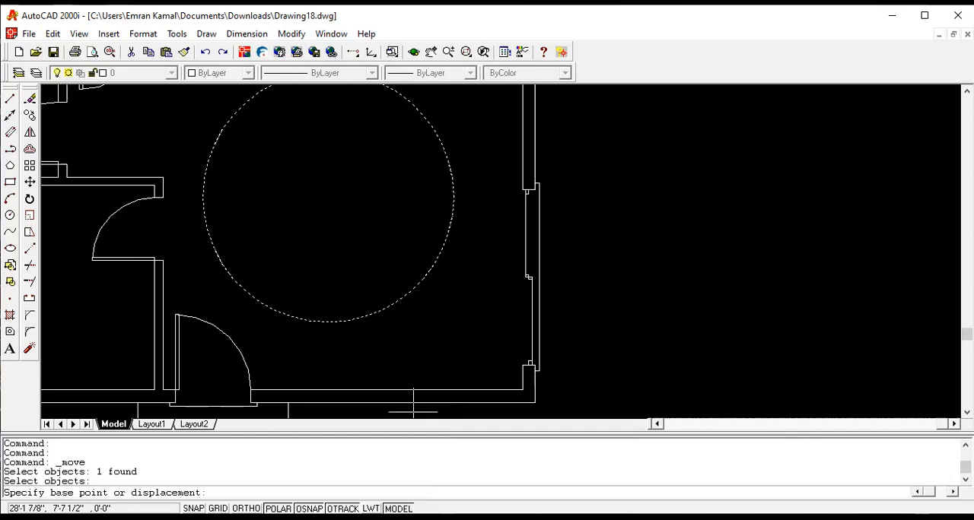
right_click(308, 508)
click(337, 493)
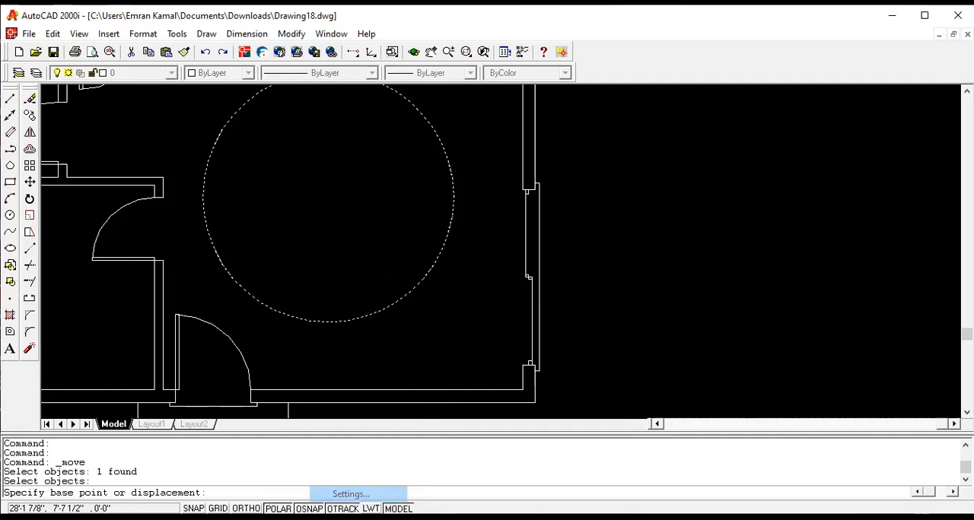
click(494, 216)
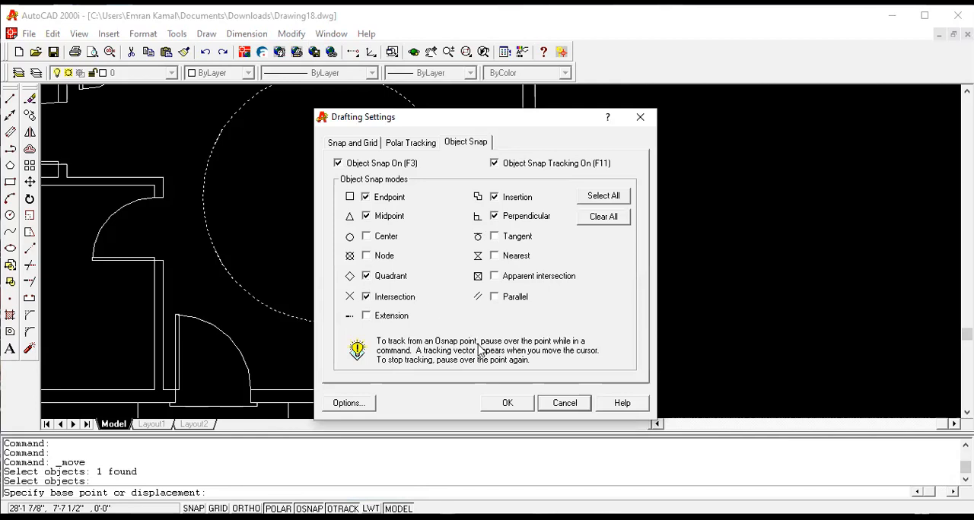
click(509, 403)
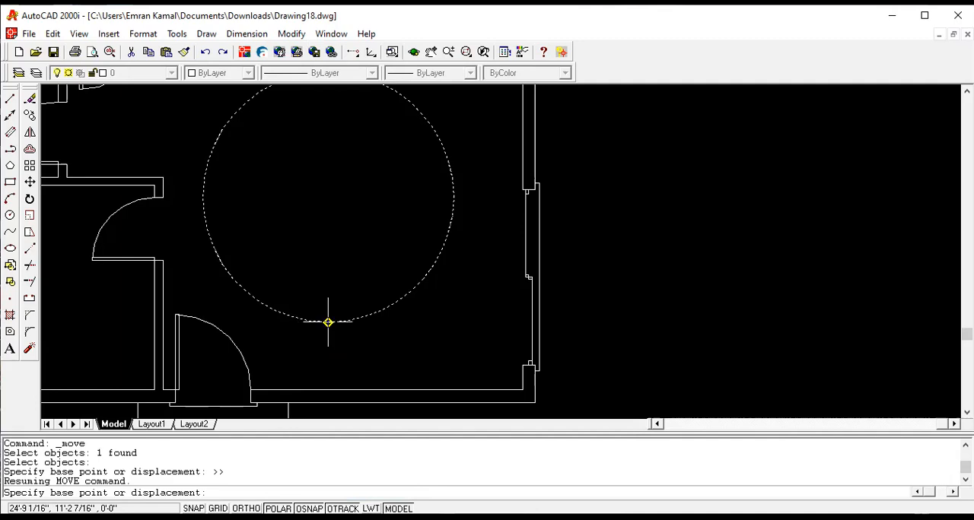
click(327, 323)
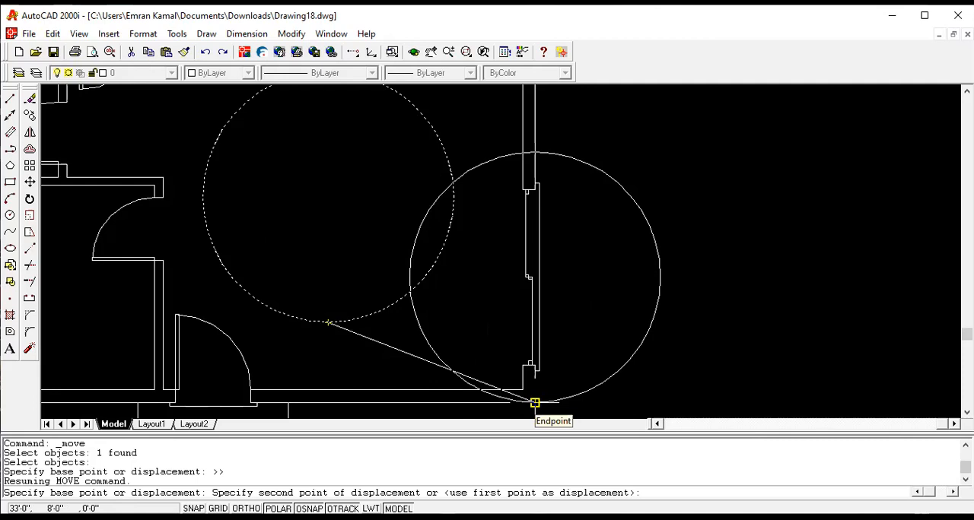
click(535, 404)
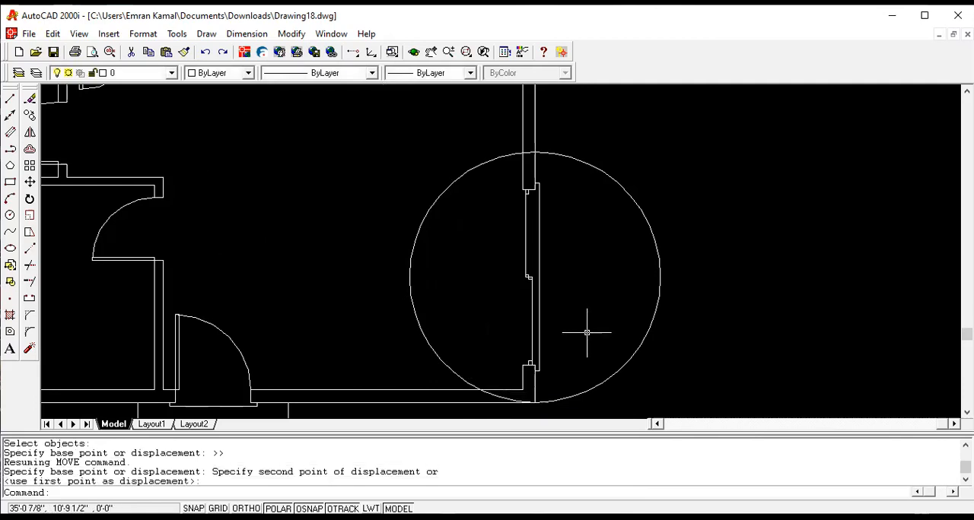
- Trim away the half of the circle inside the building, using the outer wall lines above and below the sliding door as cutting edges
scroll(586, 332, up, 1)
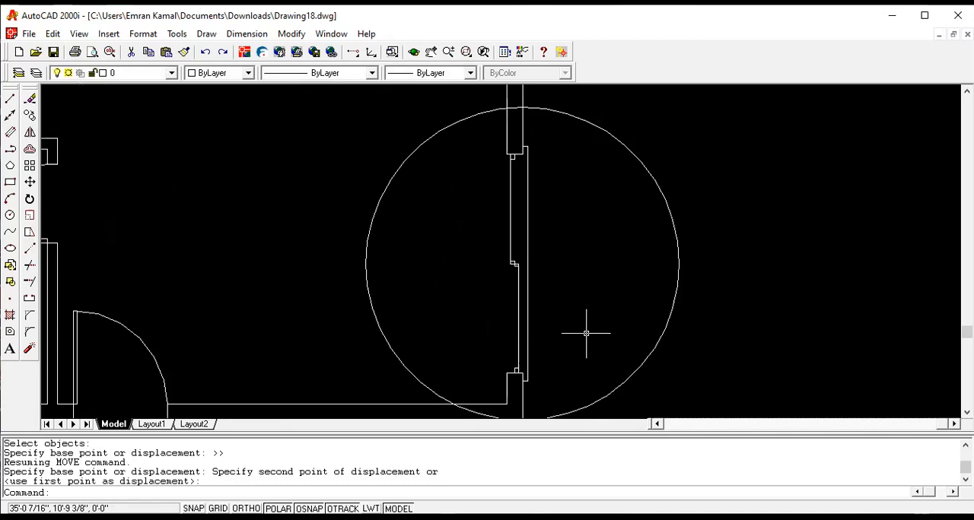
scroll(580, 318, down, 2)
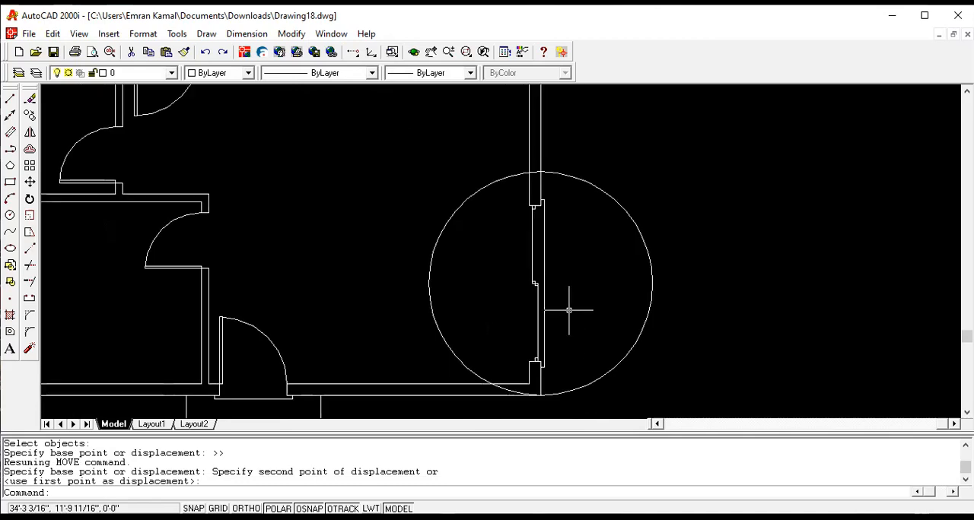
click(291, 34)
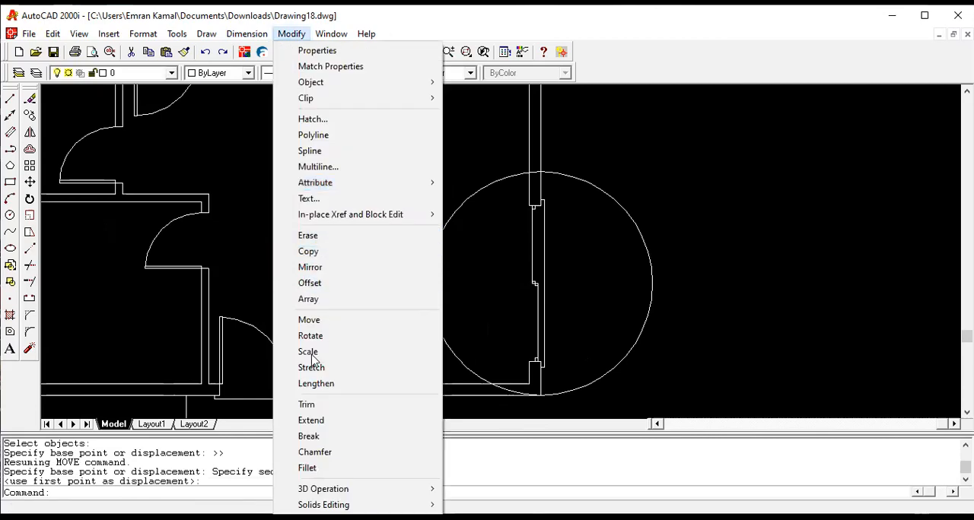
click(307, 405)
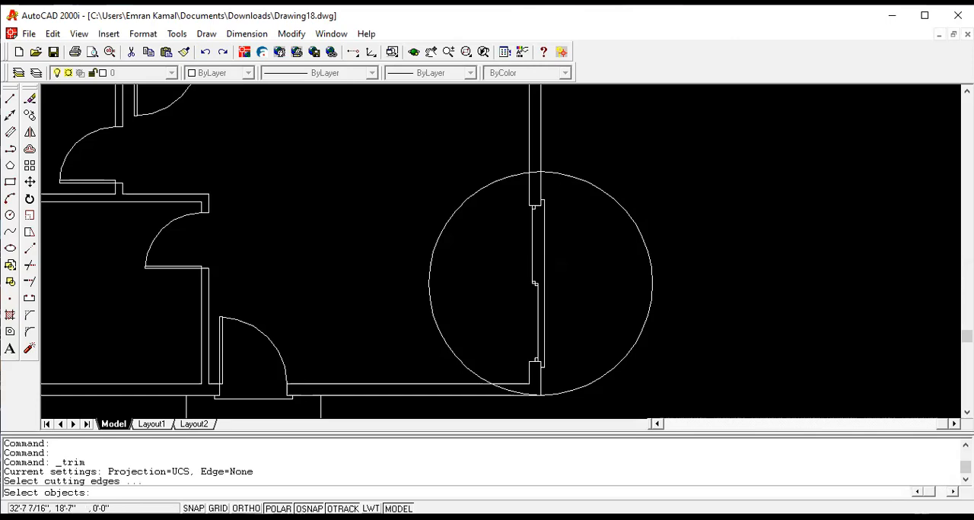
click(541, 182)
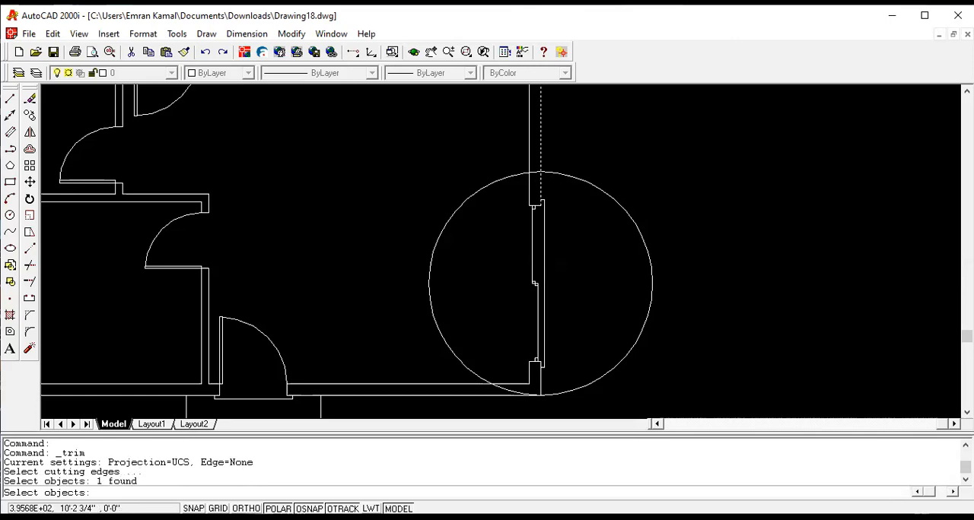
click(541, 381)
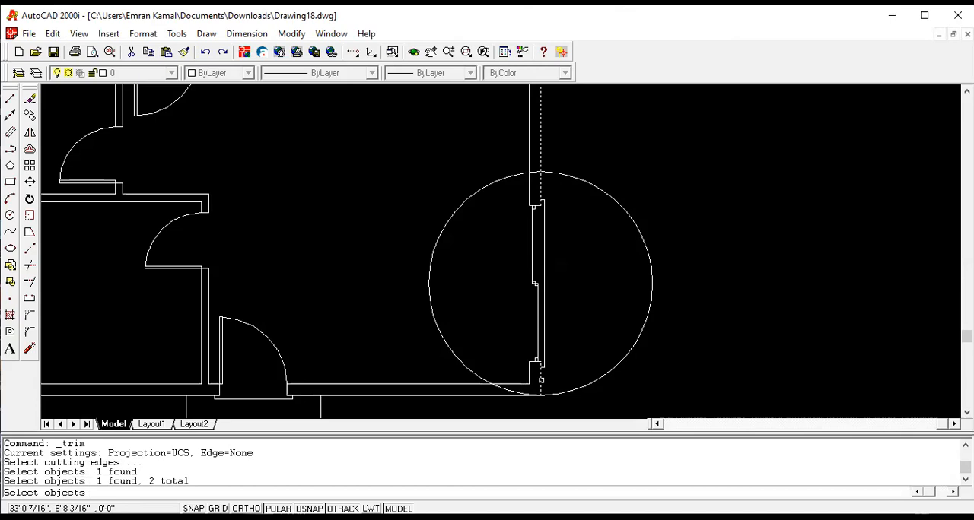
key(Return)
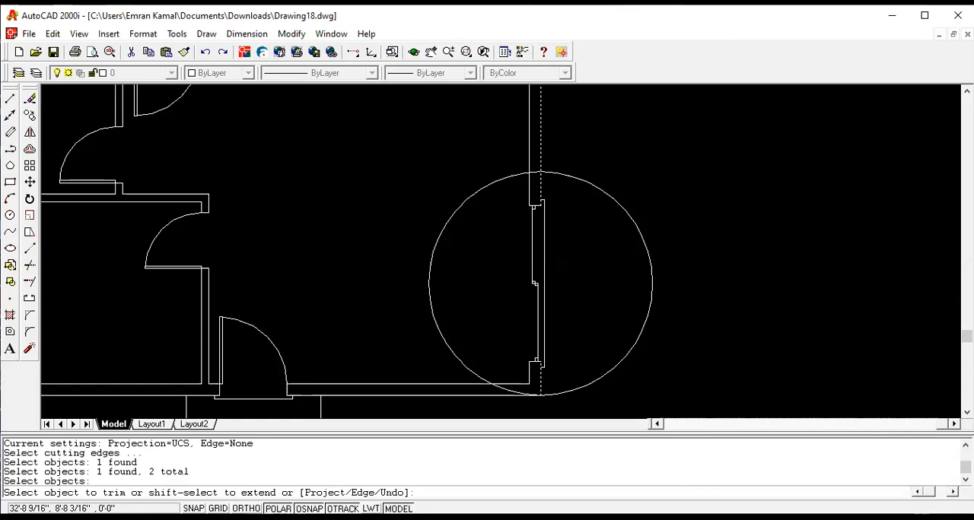
click(440, 332)
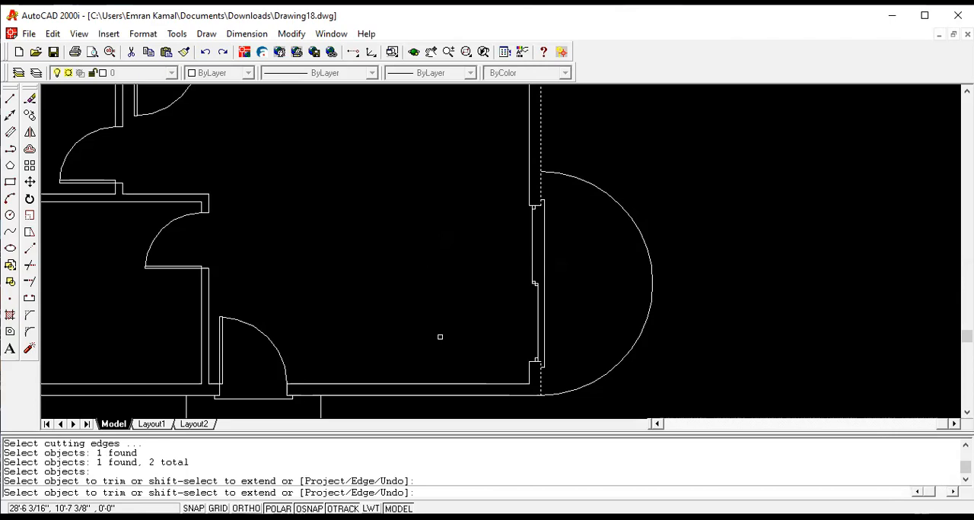
- Try to offset the semicircular step's arc inward by a distance picked between two points, and undo that offset
click(291, 35)
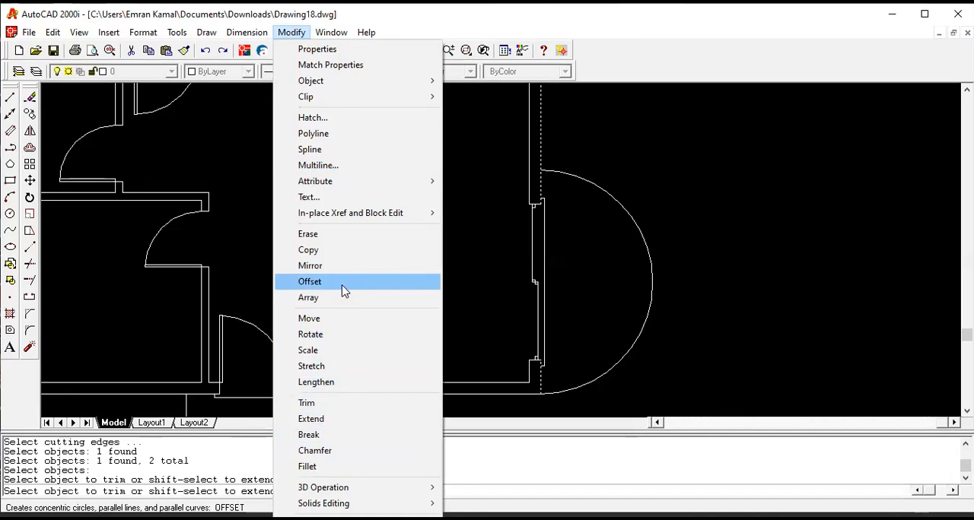
click(342, 285)
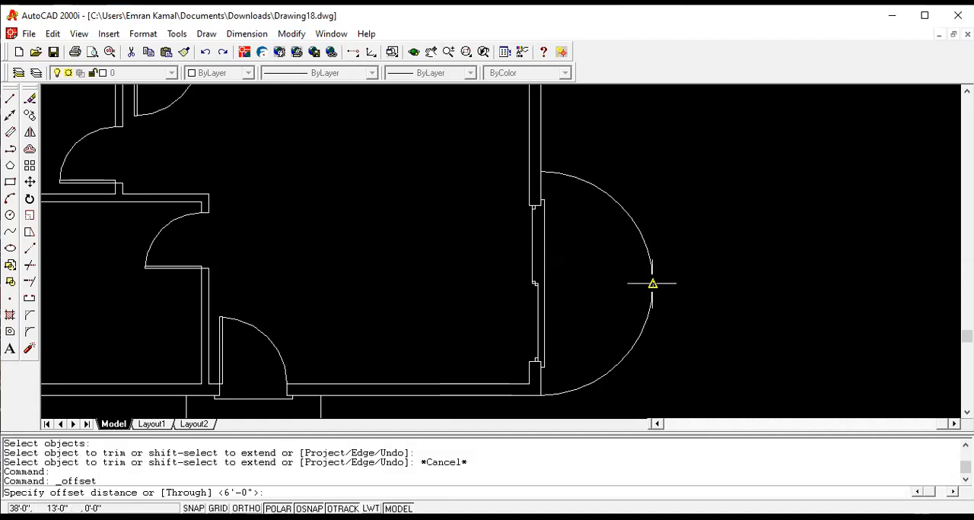
click(293, 35)
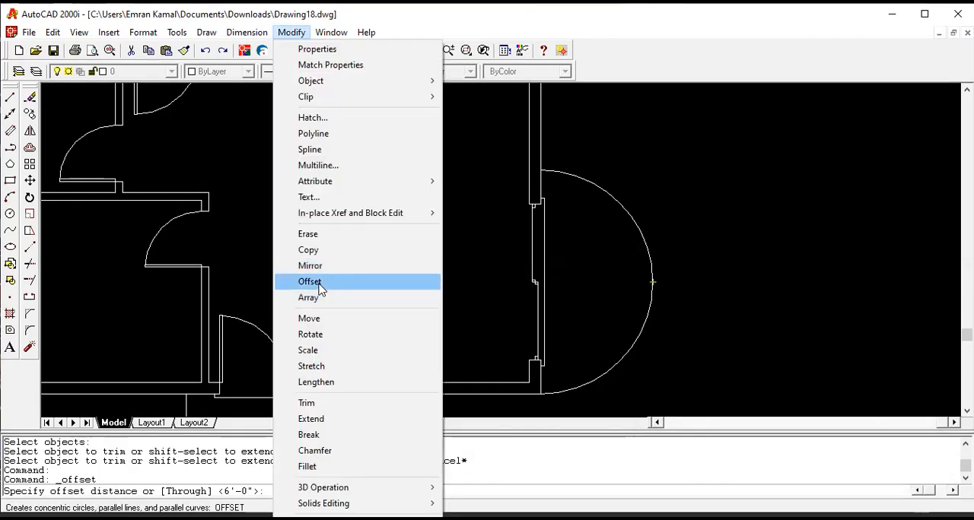
click(318, 284)
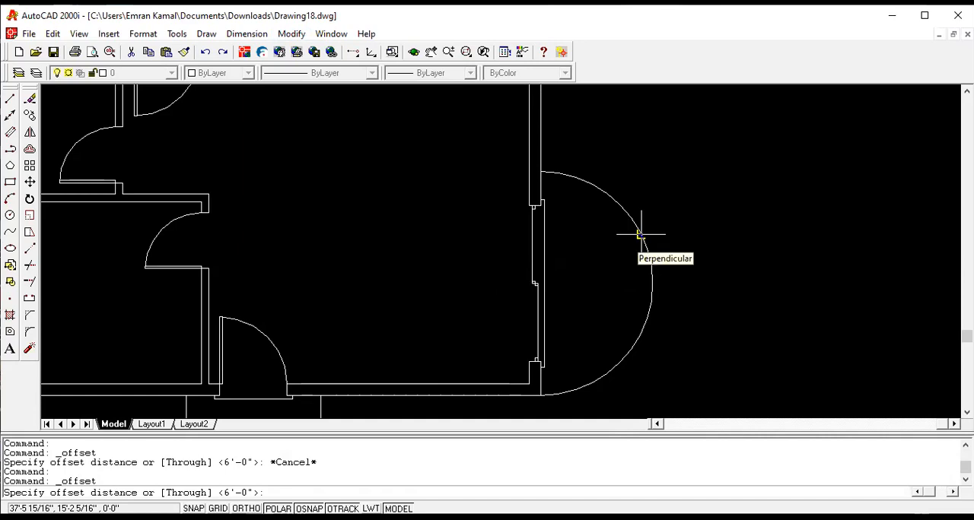
click(641, 234)
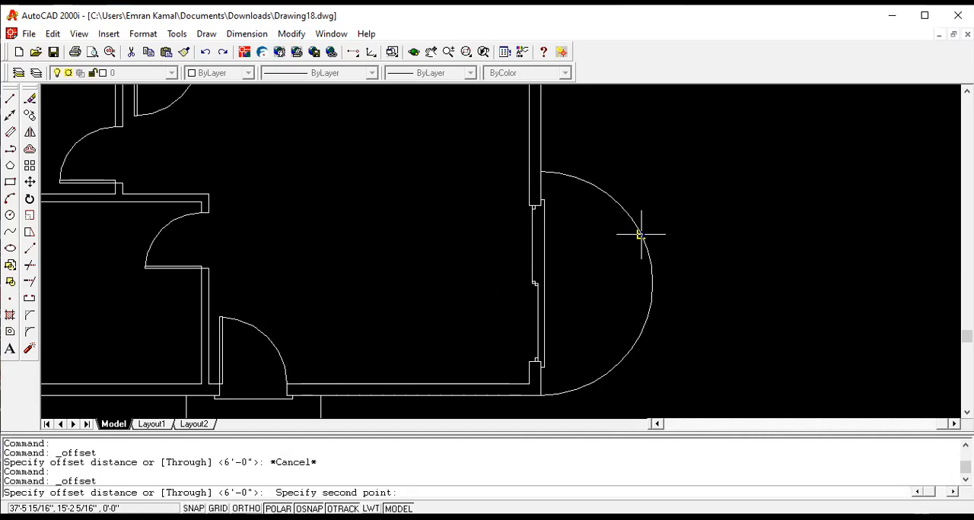
click(628, 242)
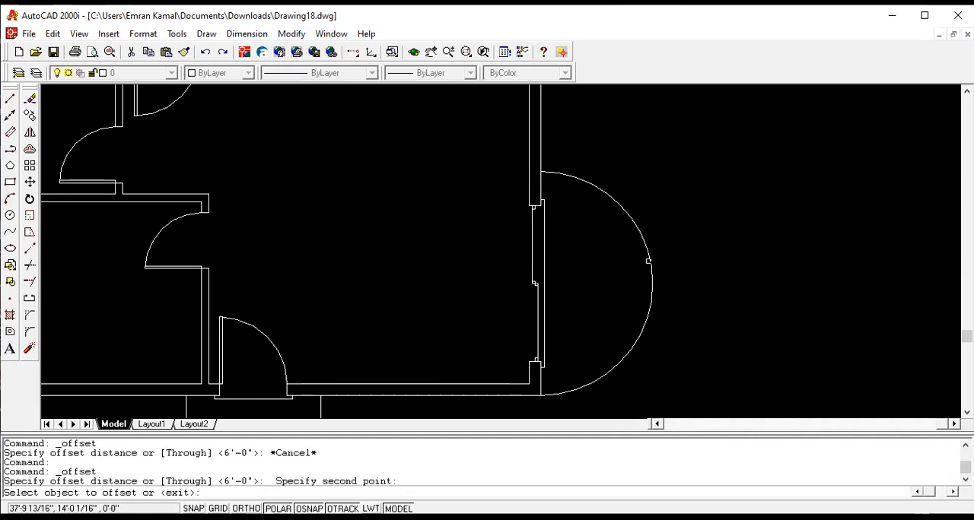
click(649, 261)
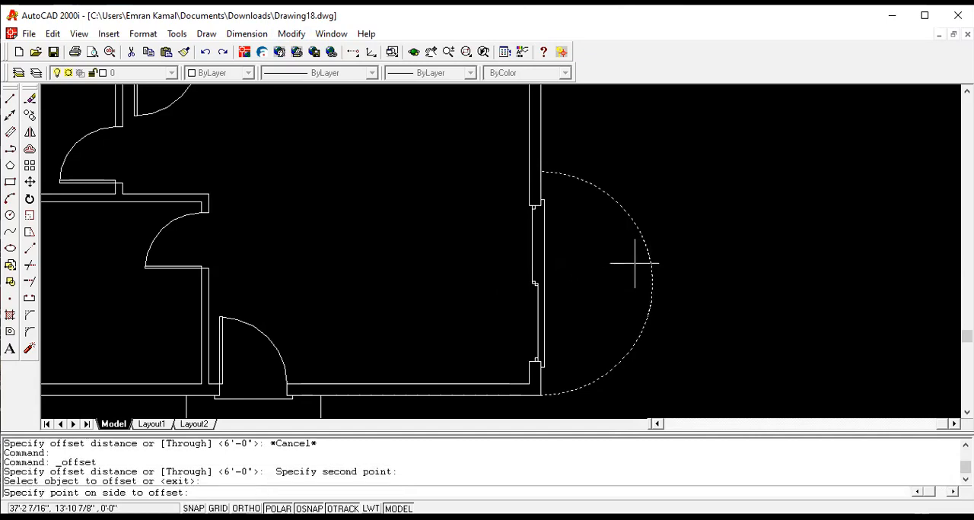
click(635, 264)
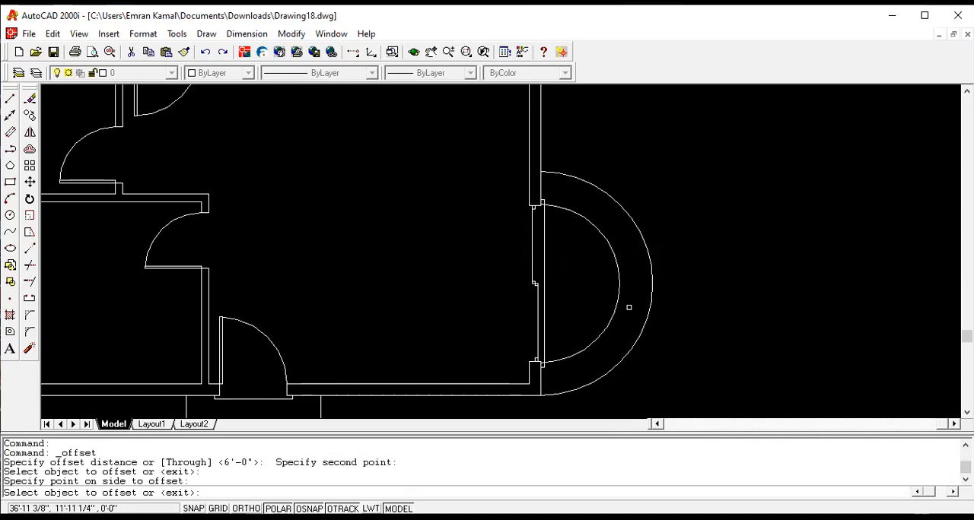
key(ctrl+z)
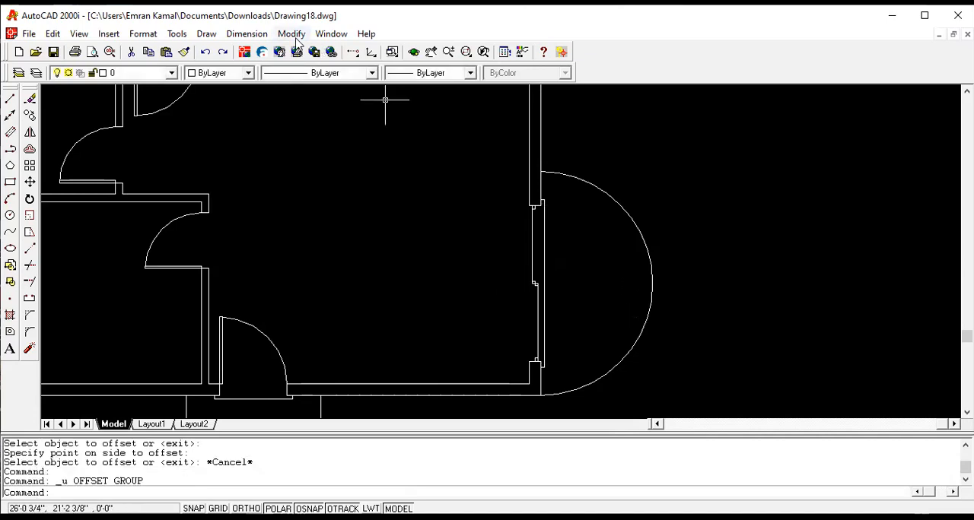
- Offset the semicircular step's arc 6" inward, toward the sliding door
click(282, 35)
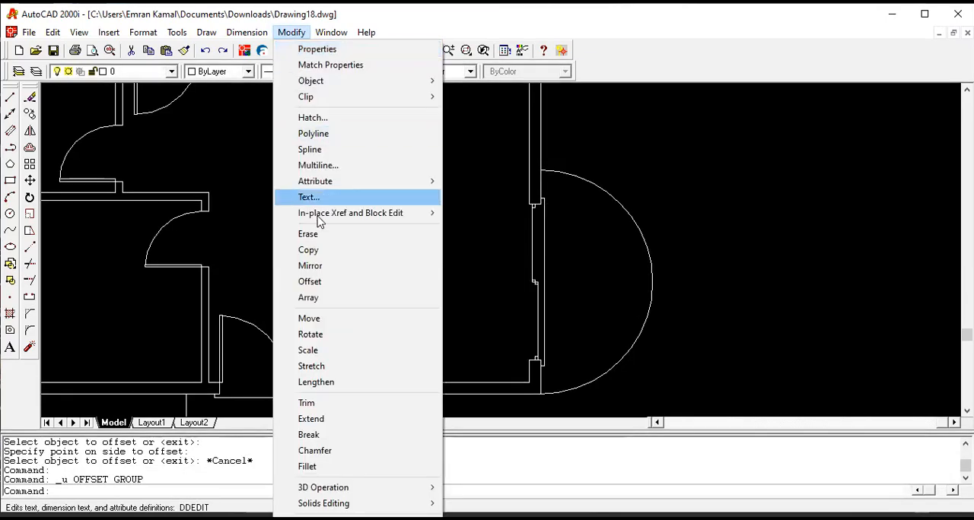
click(320, 283)
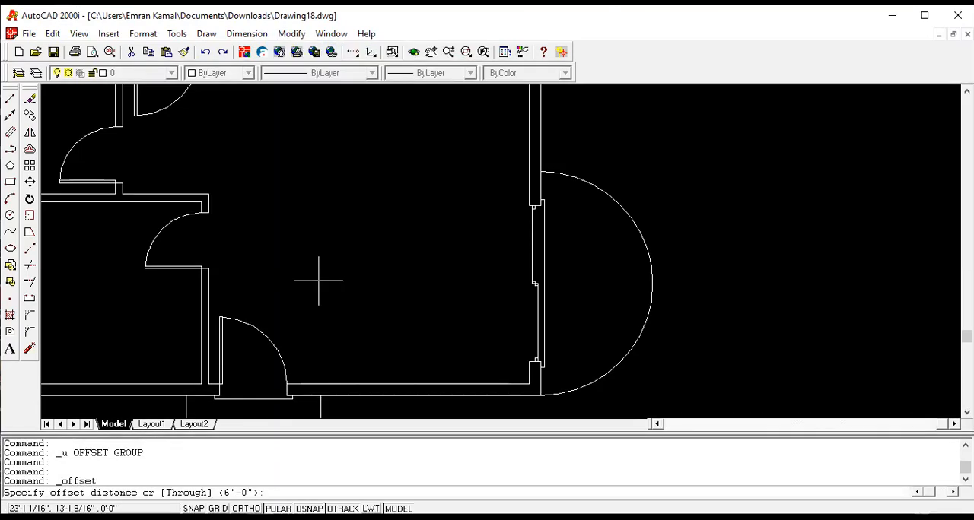
key(Return)
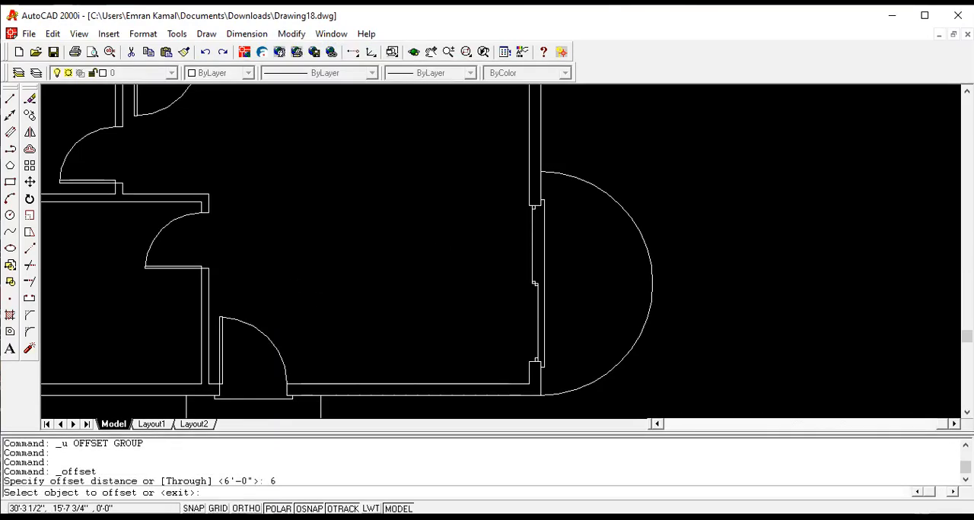
click(634, 225)
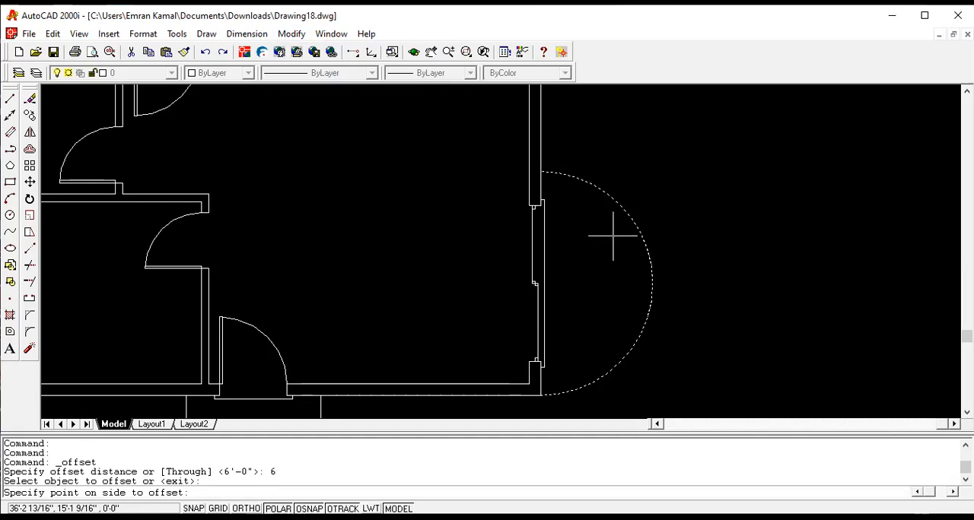
click(613, 236)
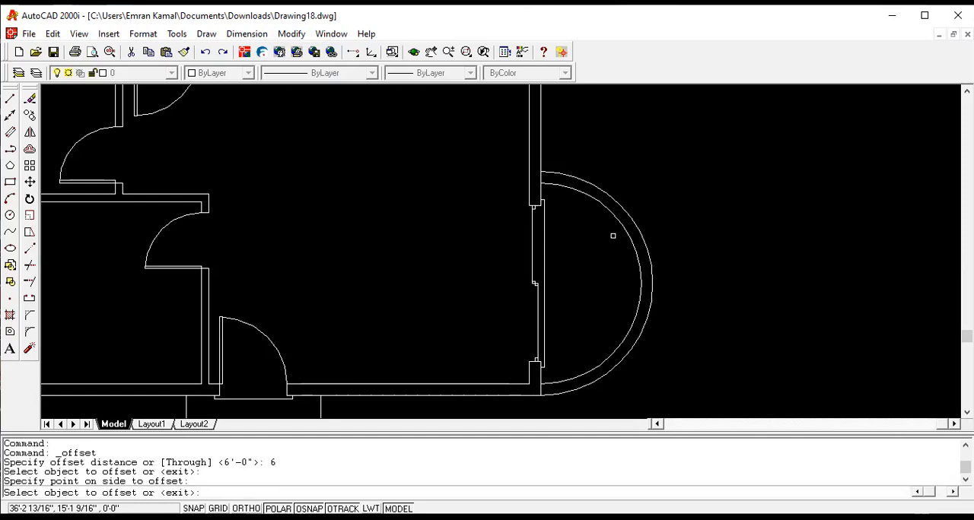
scroll(613, 236, down, 3)
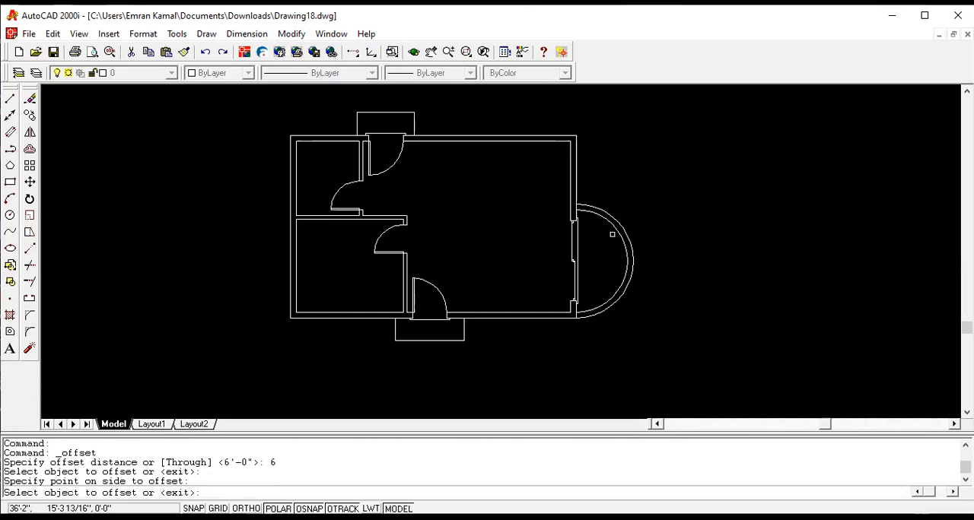
scroll(612, 234, up, 1)
scroll(588, 207, up, 1)
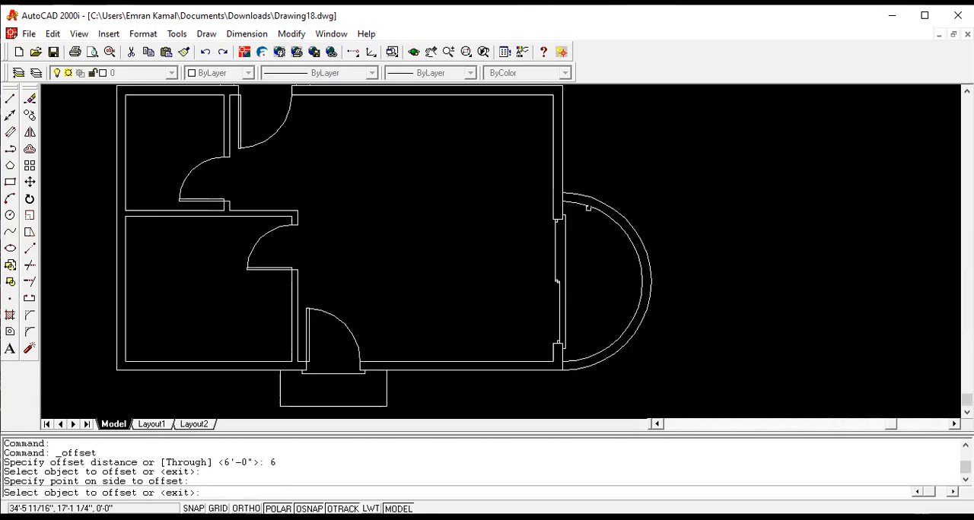
scroll(587, 207, down, 2)
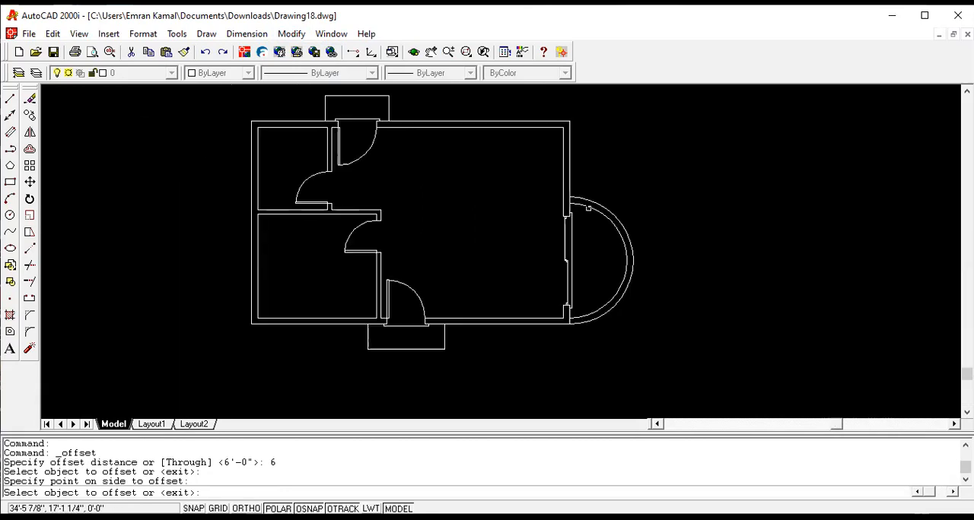